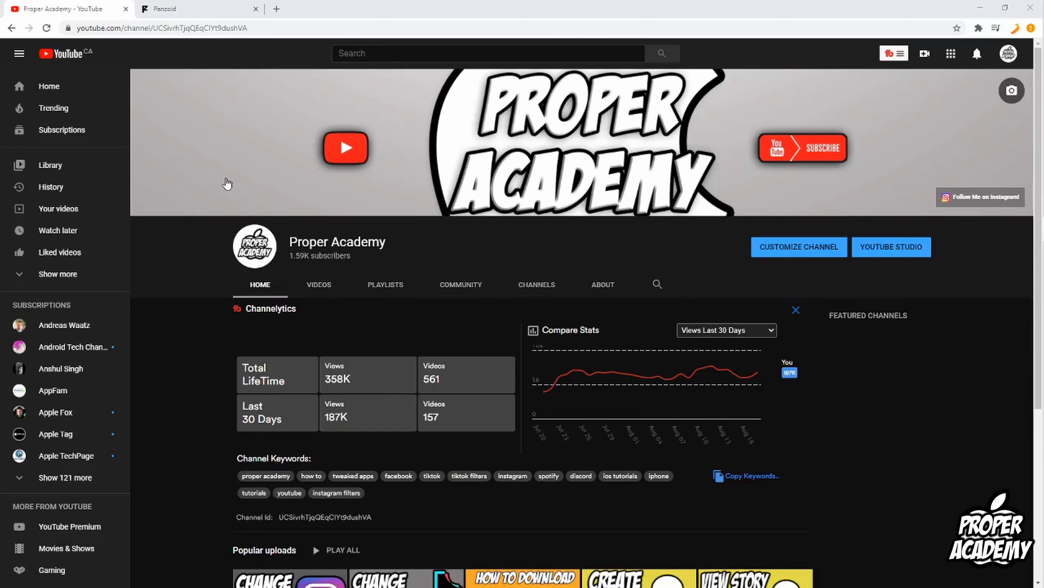
Switch to the Panzoid tab and open the full list of community creations.
{"action": "left_click", "coordinate": [211, 11]}
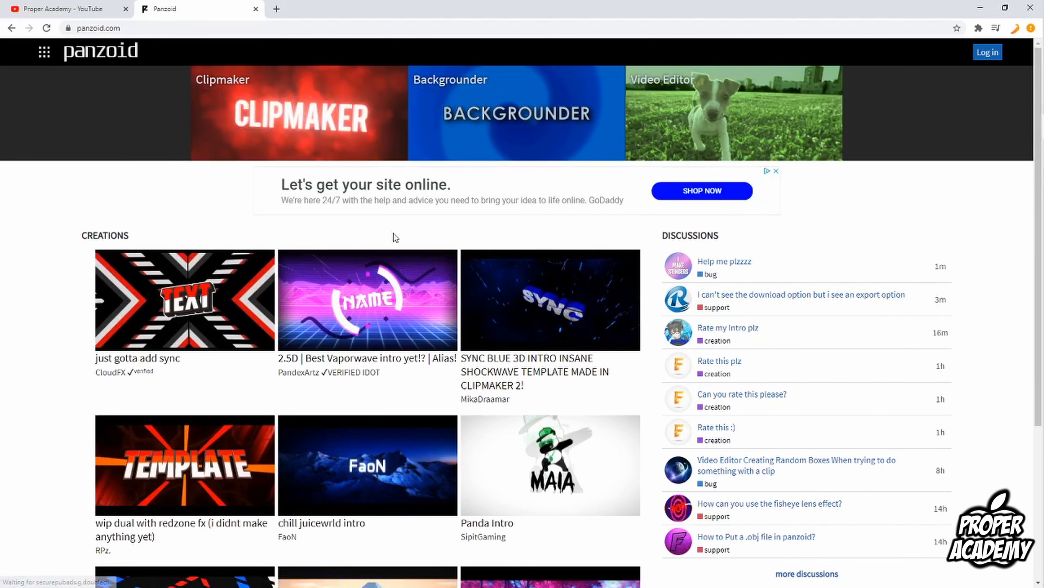
{"action": "scroll", "coordinate": [250, 225], "scroll_direction": "down", "scroll_amount": 2}
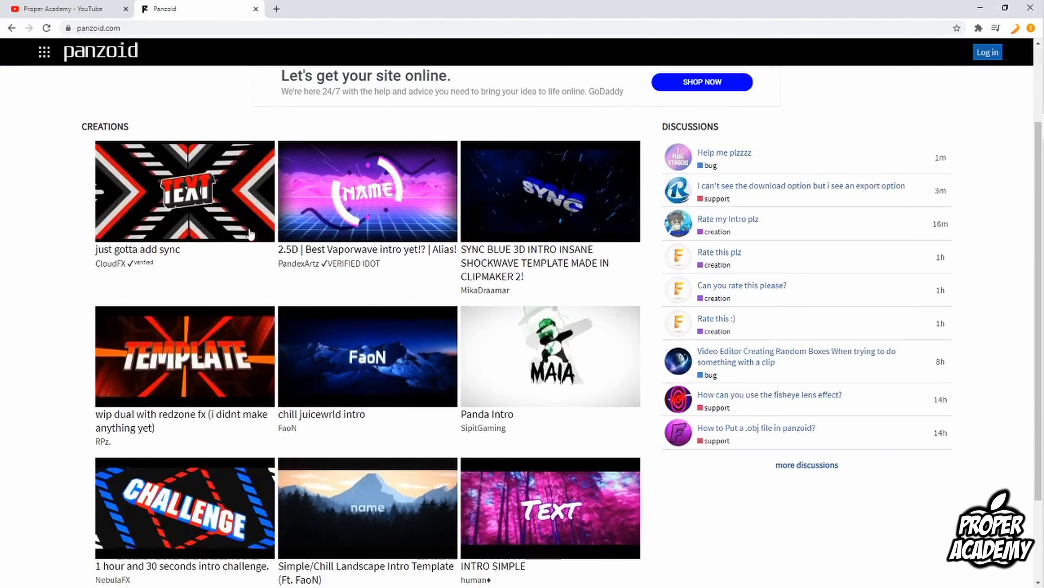
{"action": "scroll", "coordinate": [257, 275], "scroll_direction": "down", "scroll_amount": 2}
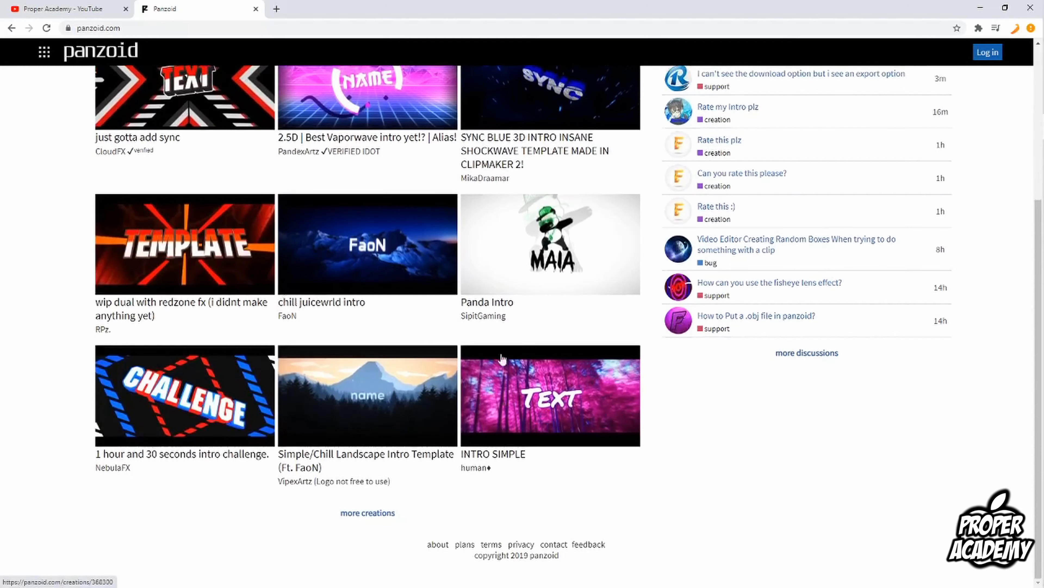
{"action": "scroll", "coordinate": [489, 451], "scroll_direction": "up", "scroll_amount": 3}
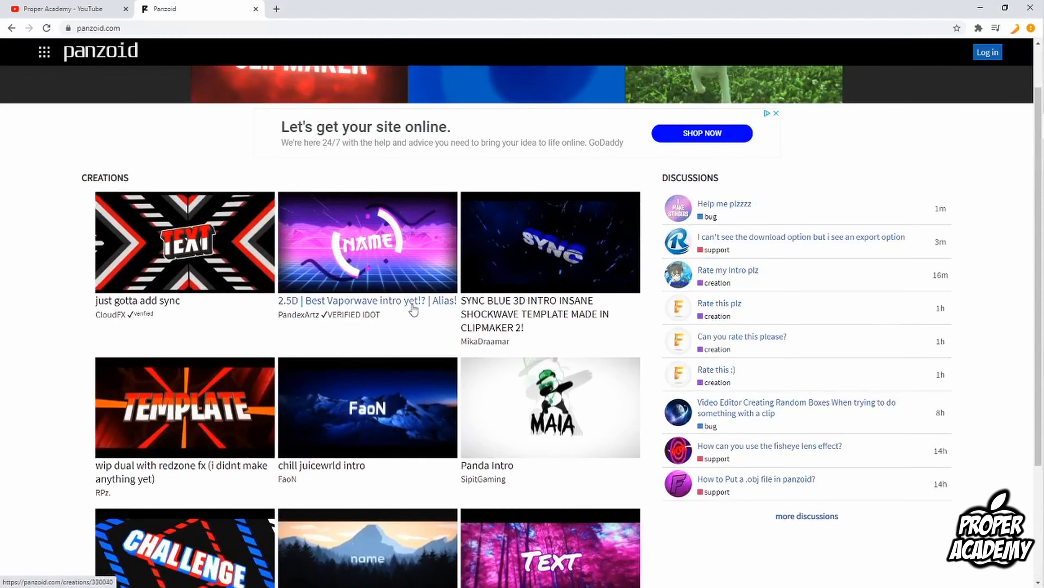
{"action": "scroll", "coordinate": [217, 220], "scroll_direction": "down", "scroll_amount": 1}
{"action": "scroll", "coordinate": [217, 220], "scroll_direction": "down", "scroll_amount": 2}
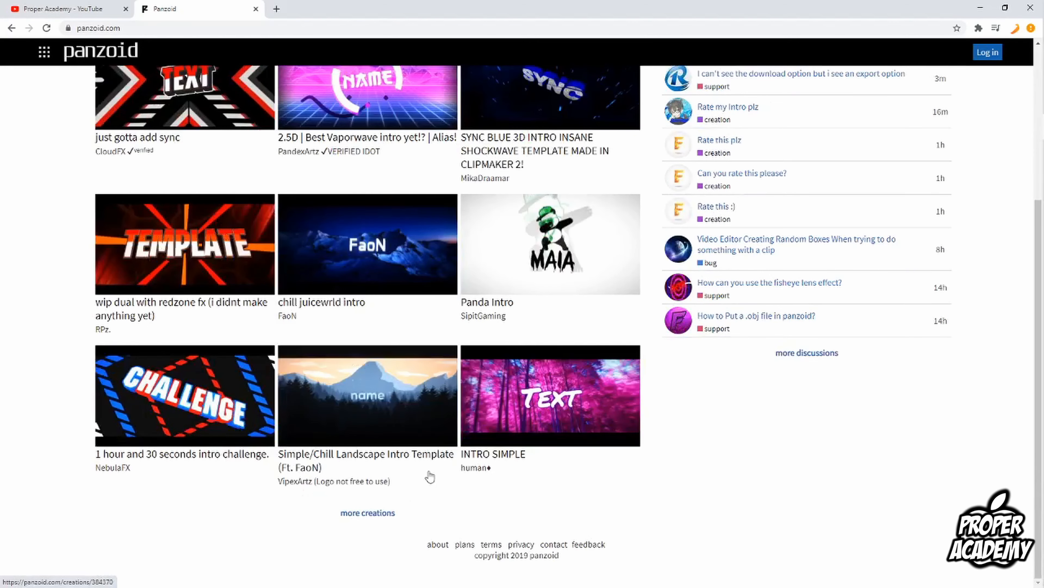
{"action": "left_click", "coordinate": [372, 519]}
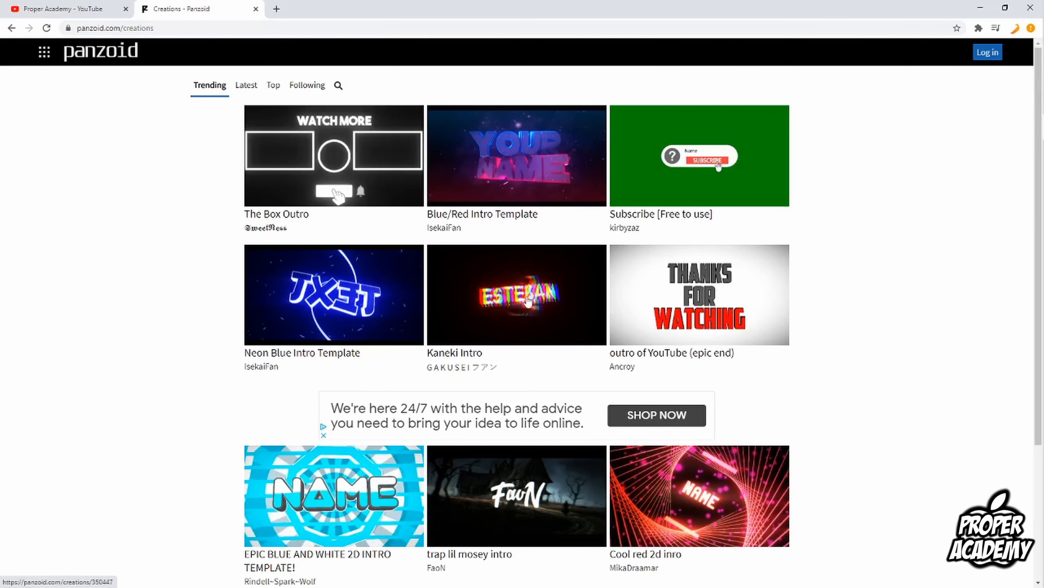
Browse the trending creations and open the HOLYFX'S INTRO REMAKE!!!!! template page.
{"action": "scroll", "coordinate": [450, 264], "scroll_direction": "down", "scroll_amount": 10}
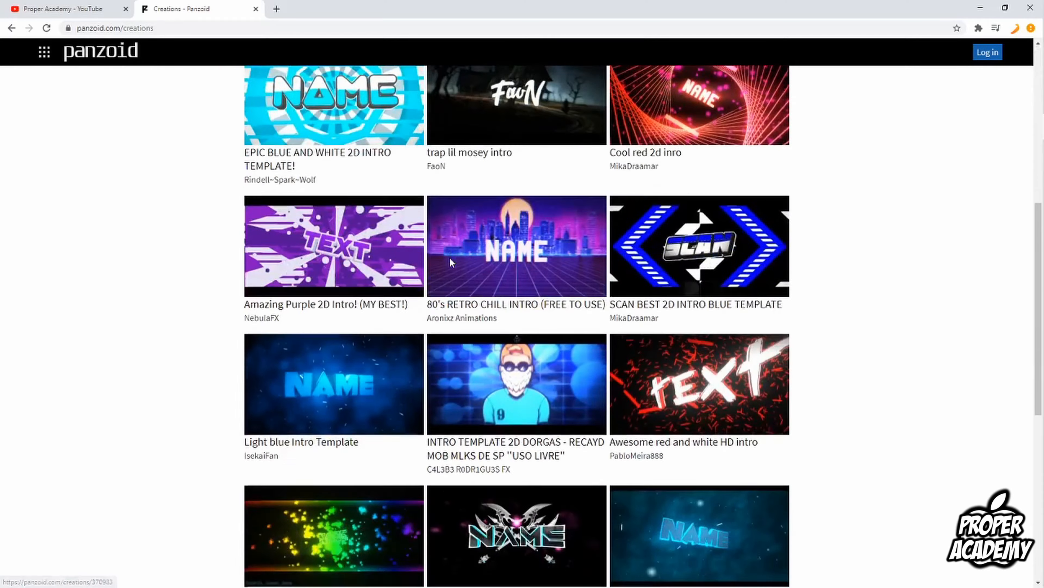
{"action": "scroll", "coordinate": [450, 264], "scroll_direction": "down", "scroll_amount": 3}
{"action": "scroll", "coordinate": [448, 266], "scroll_direction": "down", "scroll_amount": 4}
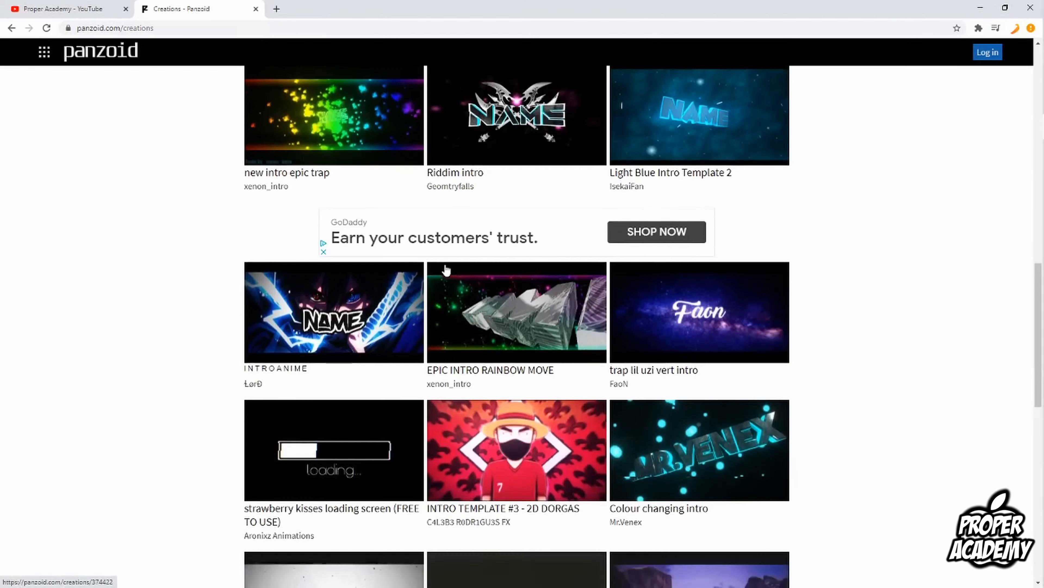
{"action": "scroll", "coordinate": [446, 269], "scroll_direction": "down", "scroll_amount": 3}
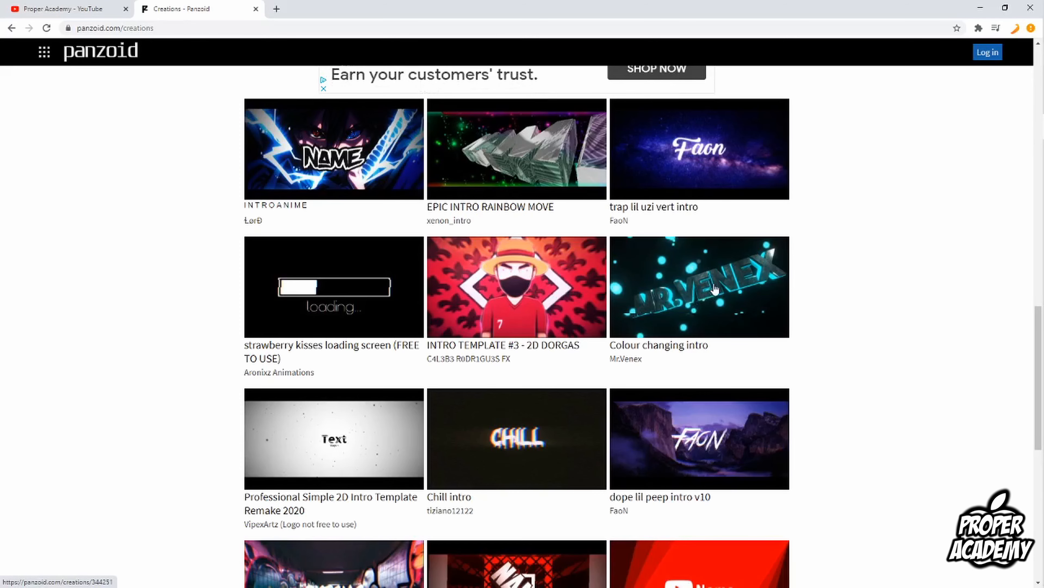
{"action": "scroll", "coordinate": [708, 294], "scroll_direction": "down", "scroll_amount": 5}
{"action": "scroll", "coordinate": [594, 352], "scroll_direction": "down", "scroll_amount": 10}
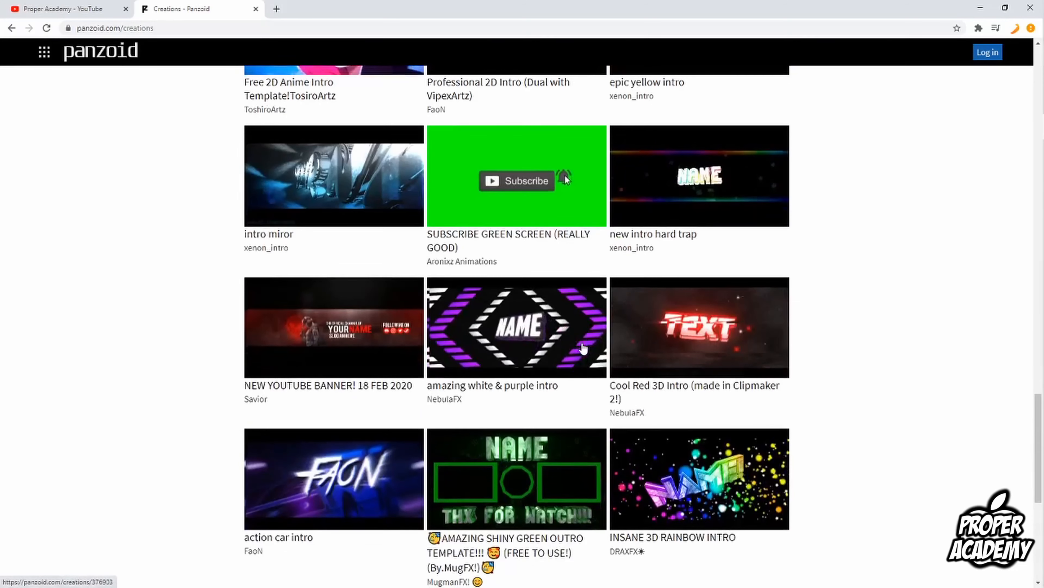
{"action": "scroll", "coordinate": [551, 384], "scroll_direction": "down", "scroll_amount": 5}
{"action": "scroll", "coordinate": [528, 426], "scroll_direction": "down", "scroll_amount": 7}
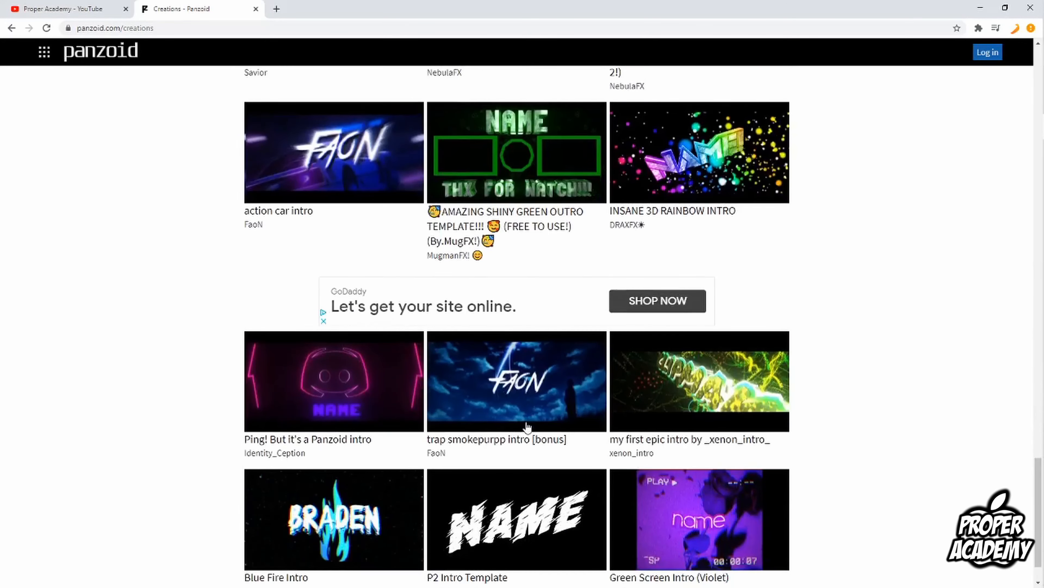
{"action": "scroll", "coordinate": [517, 443], "scroll_direction": "down", "scroll_amount": 4}
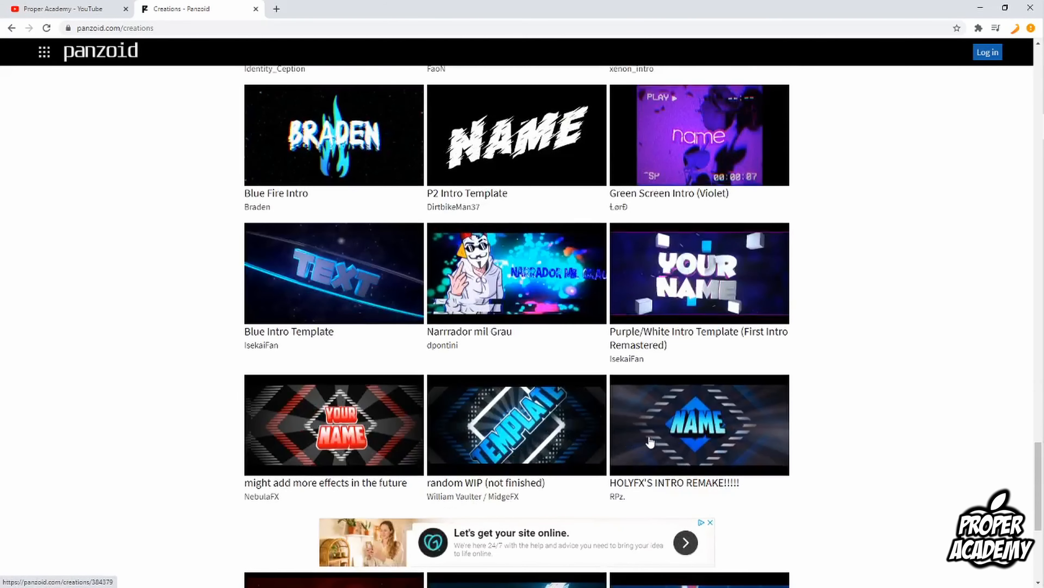
{"action": "left_click", "coordinate": [658, 436]}
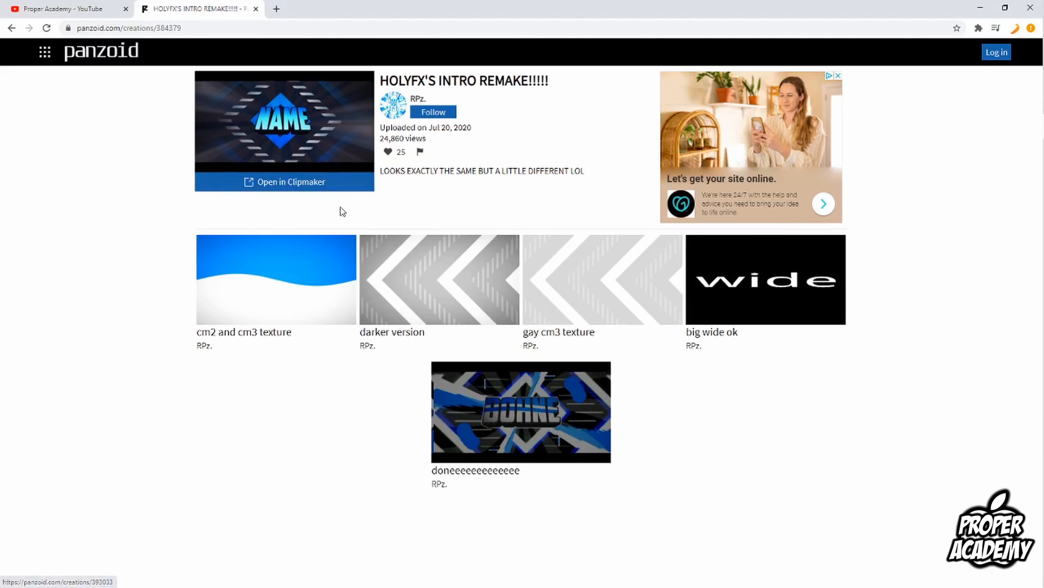
Open the template in Clipmaker and set the video resolution to 1920x1080 (1080p) in the basic settings.
{"action": "left_click", "coordinate": [325, 183]}
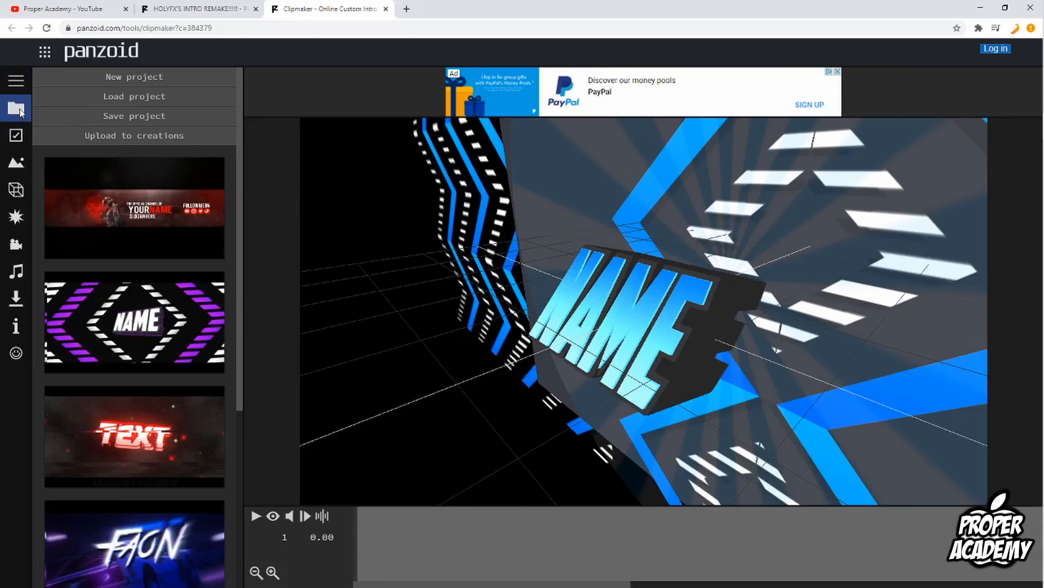
{"action": "left_click", "coordinate": [16, 137]}
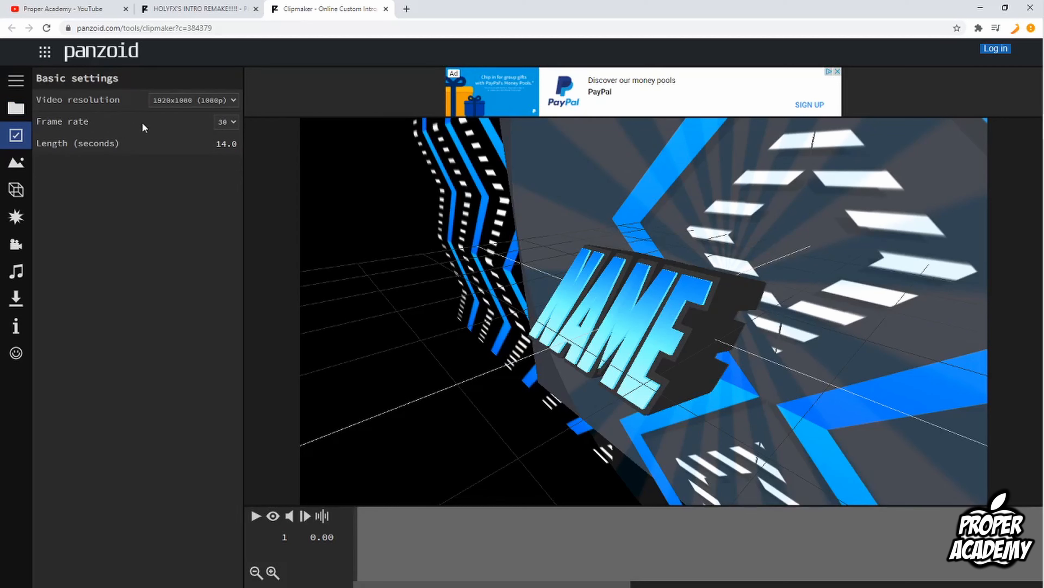
{"action": "left_click", "coordinate": [190, 106]}
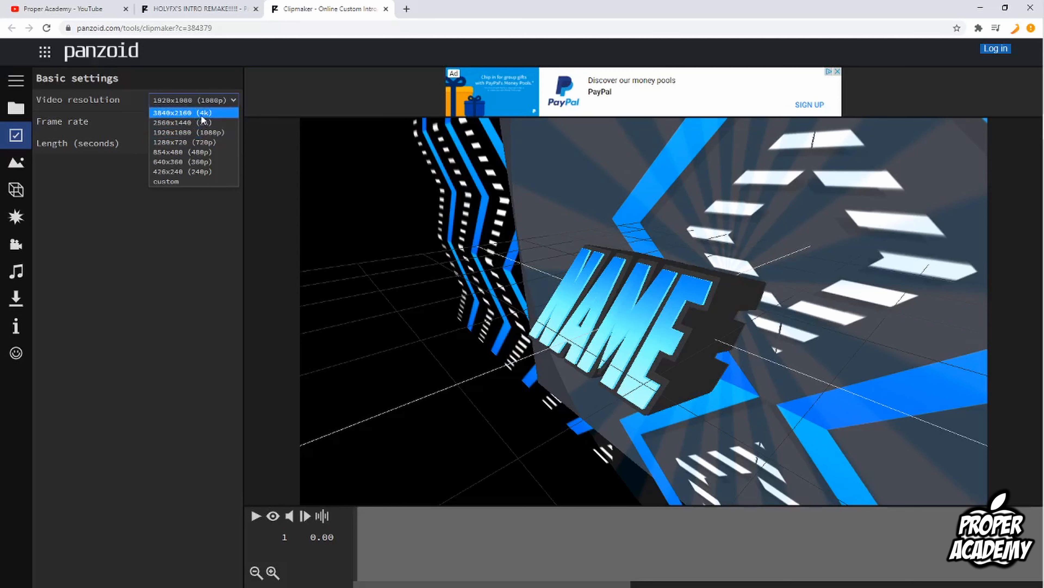
{"action": "left_click", "coordinate": [204, 132]}
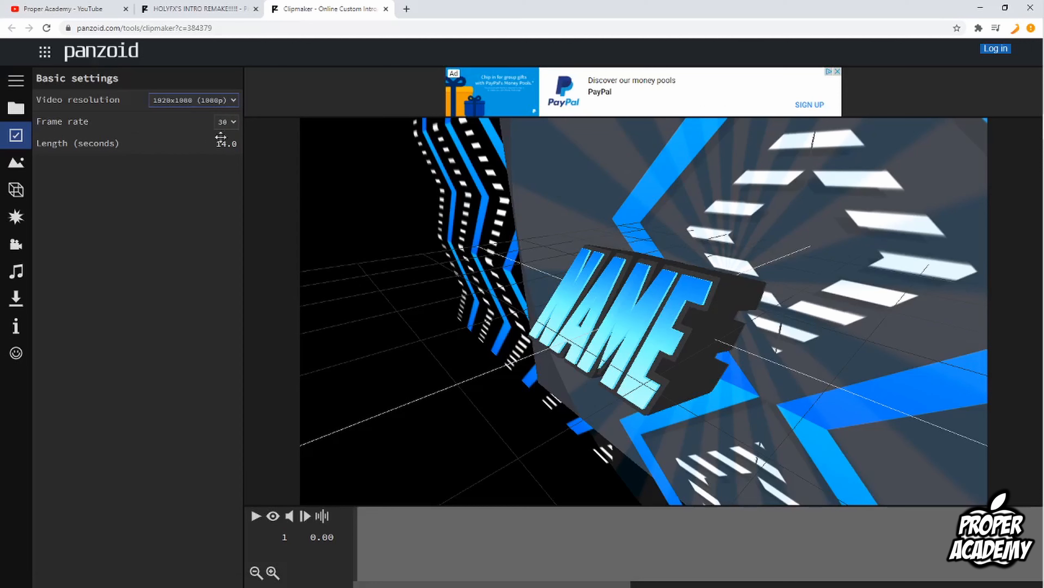
{"action": "left_click", "coordinate": [225, 122]}
{"action": "left_click", "coordinate": [224, 142]}
Open the object list and change the first Name 3D text object's text to tutorial.
{"action": "left_click", "coordinate": [17, 163]}
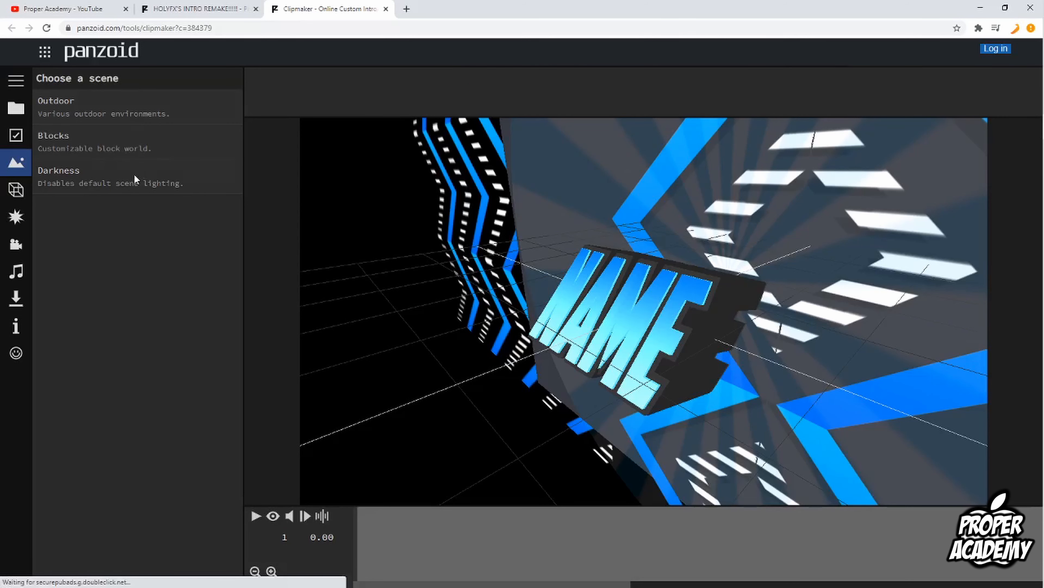
{"action": "left_click", "coordinate": [22, 192]}
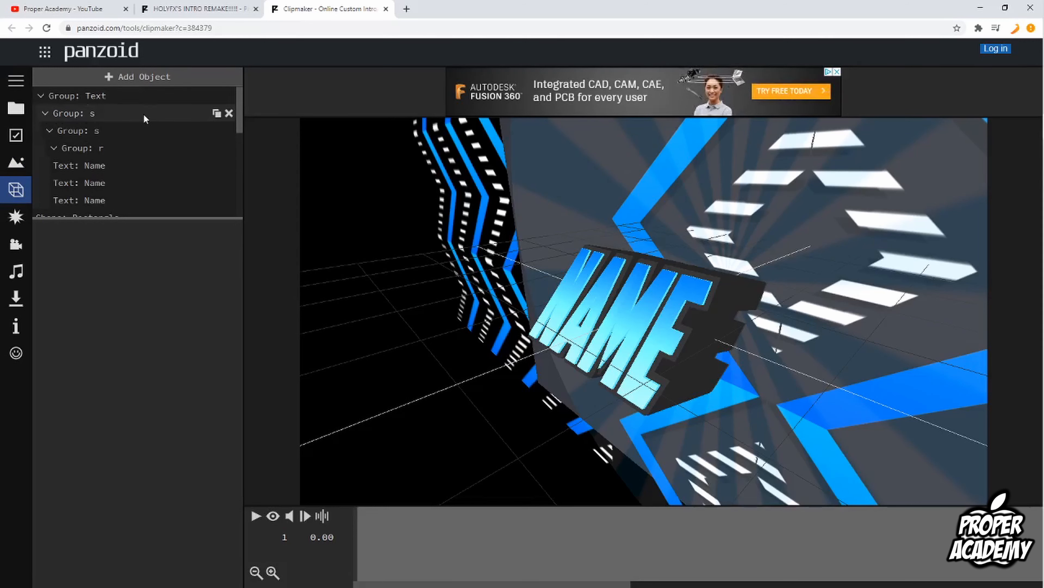
{"action": "scroll", "coordinate": [114, 110], "scroll_direction": "down", "scroll_amount": 5}
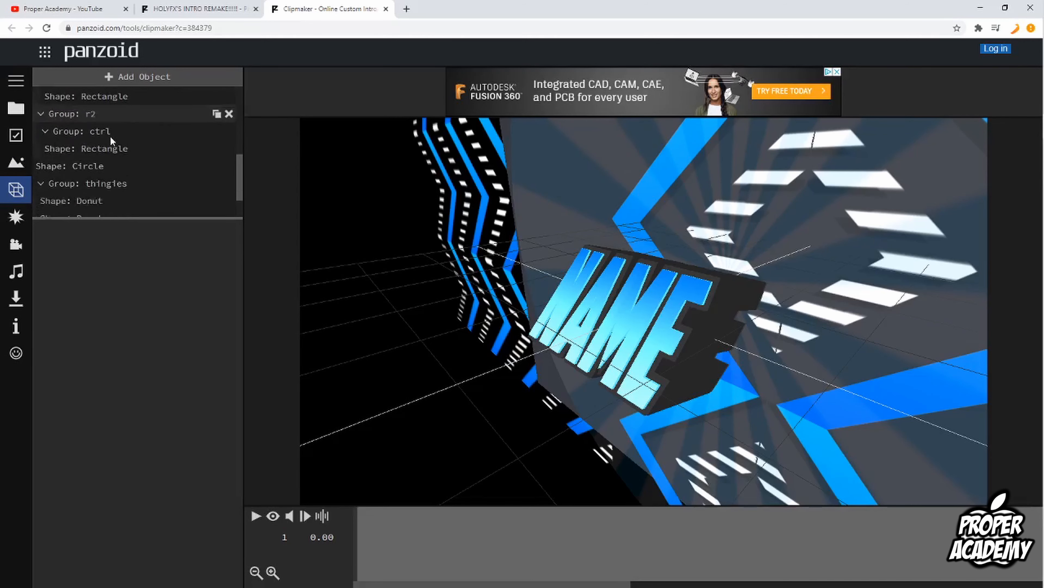
{"action": "scroll", "coordinate": [101, 201], "scroll_direction": "up", "scroll_amount": 5}
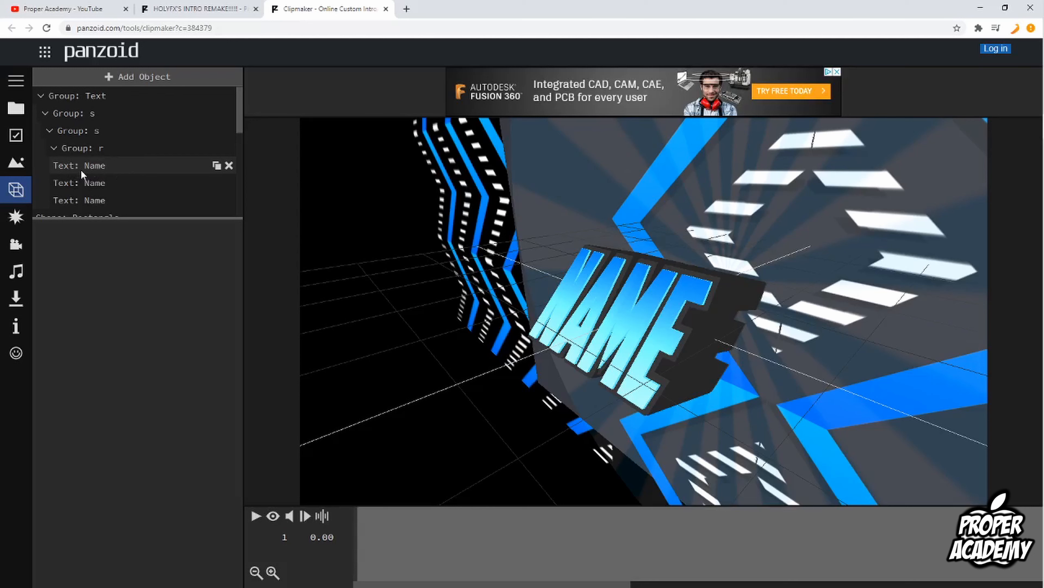
{"action": "scroll", "coordinate": [81, 170], "scroll_direction": "down", "scroll_amount": 1}
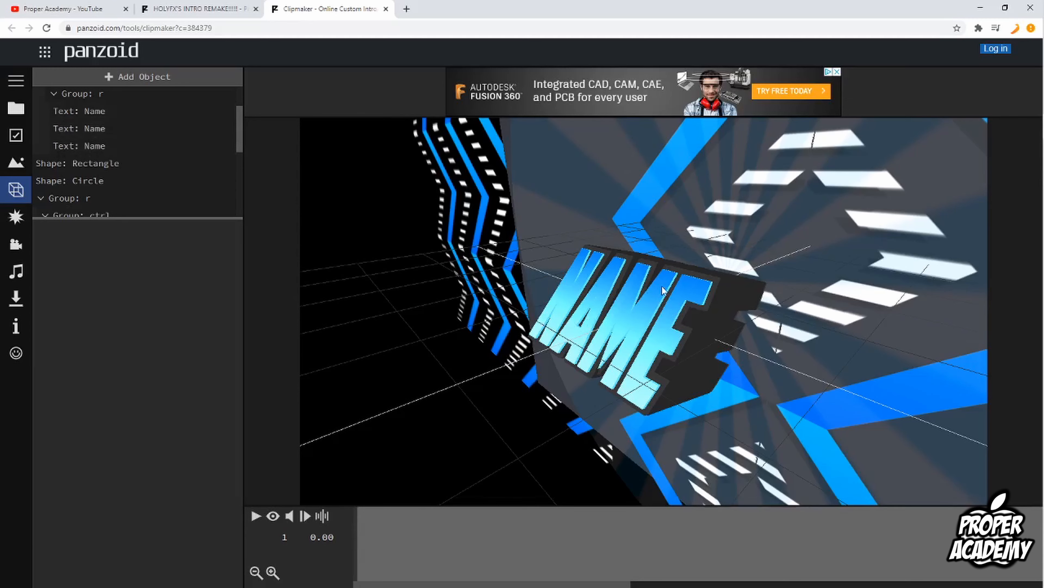
{"action": "left_click", "coordinate": [106, 113]}
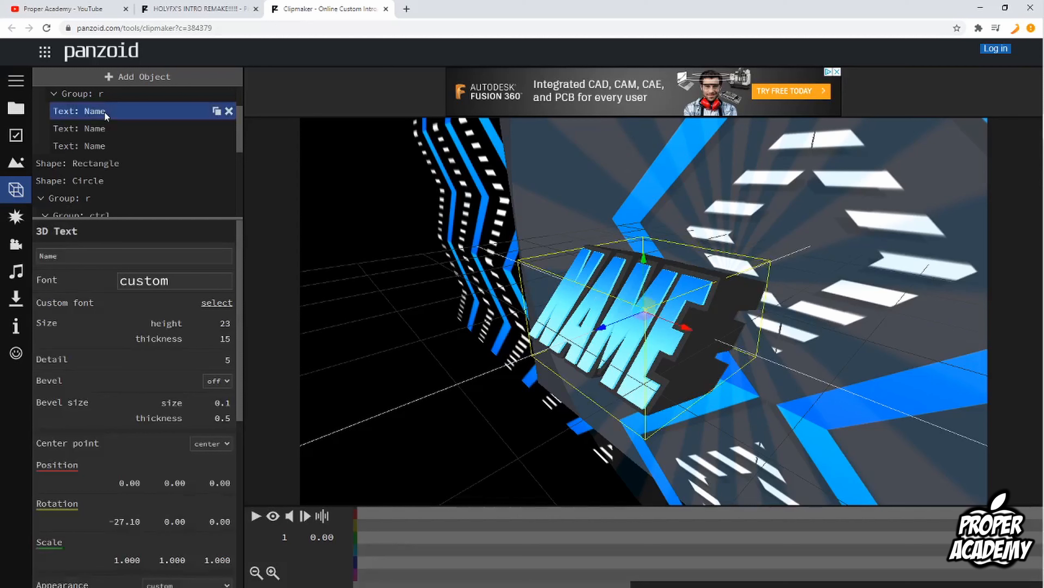
{"action": "double_click", "coordinate": [104, 255]}
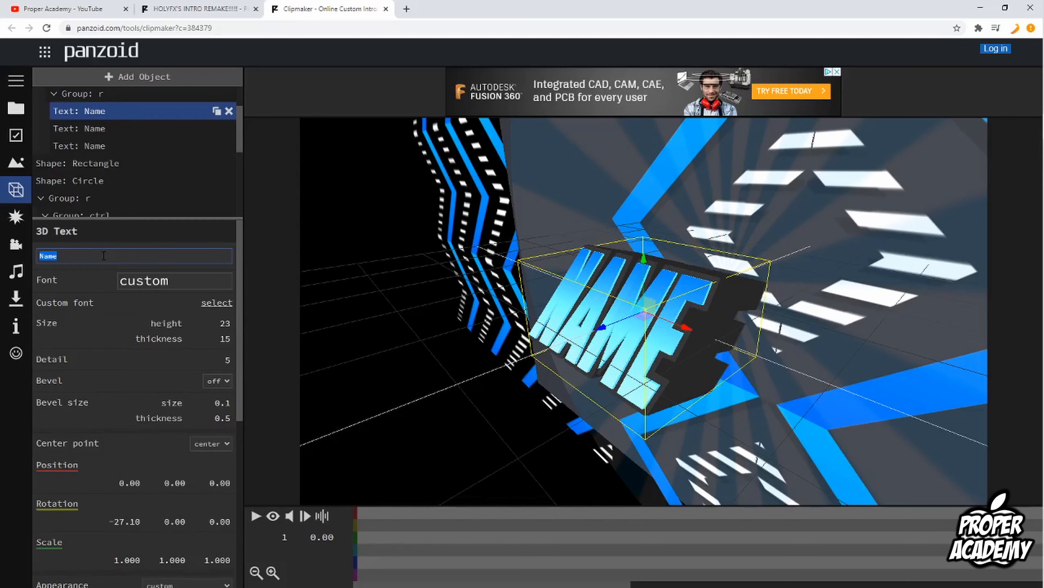
{"action": "type", "text": "tutorial"}
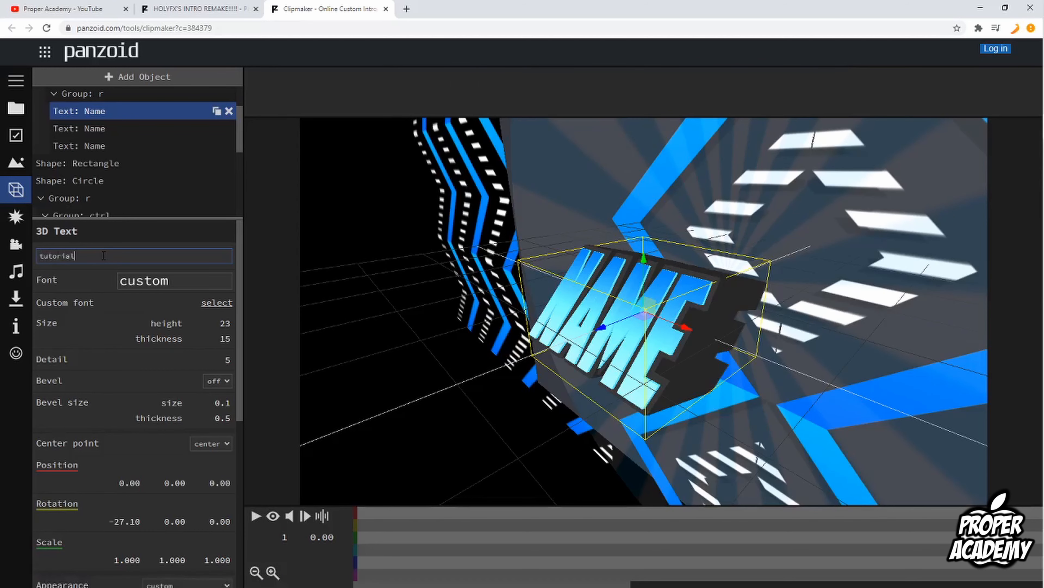
{"action": "left_click", "coordinate": [100, 274]}
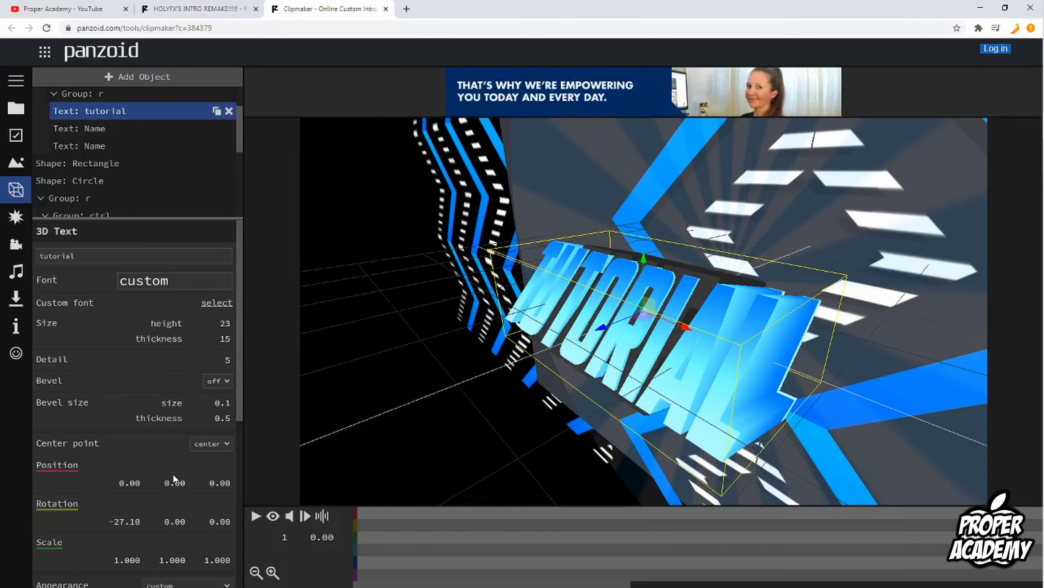
Replace the second Name 3D text object's text with tutorial.
{"action": "scroll", "coordinate": [172, 475], "scroll_direction": "down", "scroll_amount": 5}
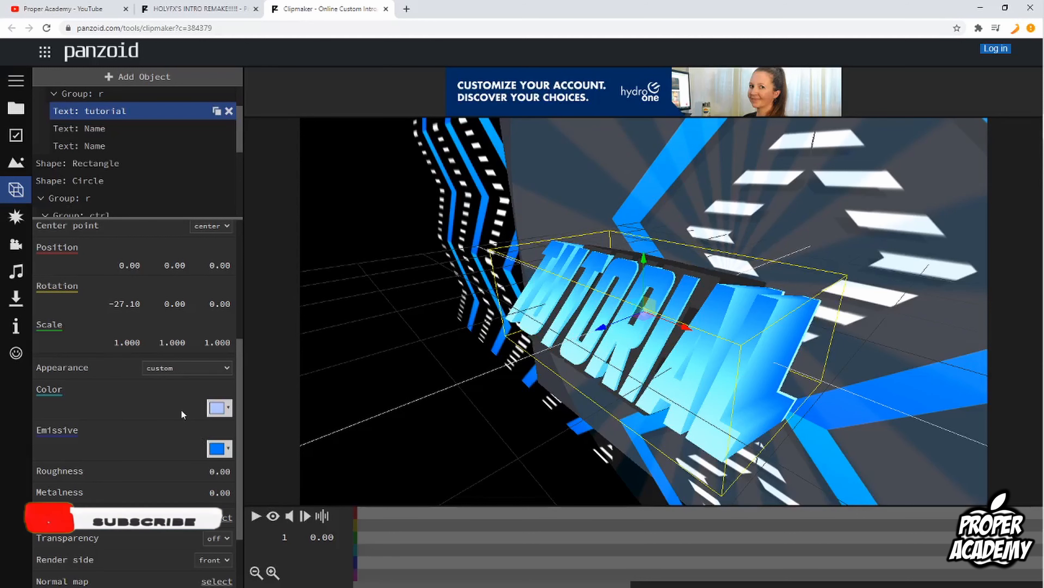
{"action": "scroll", "coordinate": [188, 407], "scroll_direction": "up", "scroll_amount": 5}
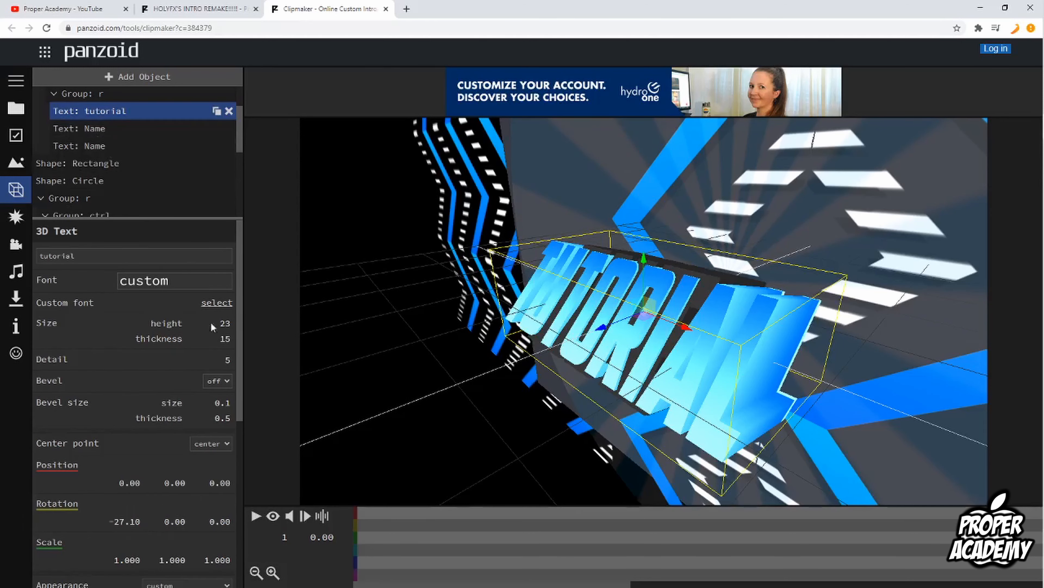
{"action": "left_click", "coordinate": [112, 131]}
{"action": "double_click", "coordinate": [135, 256]}
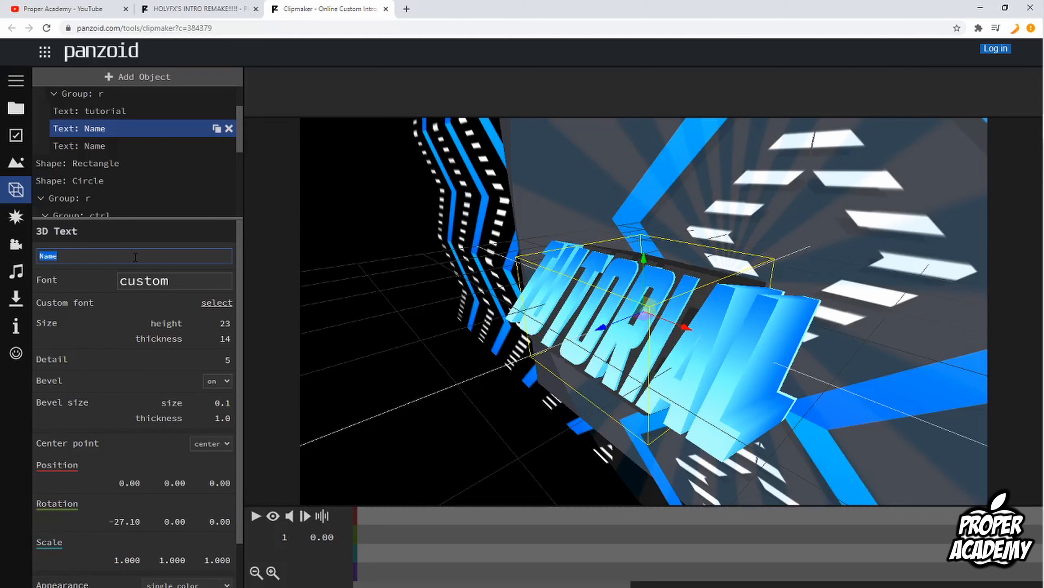
{"action": "type", "text": "tutorial"}
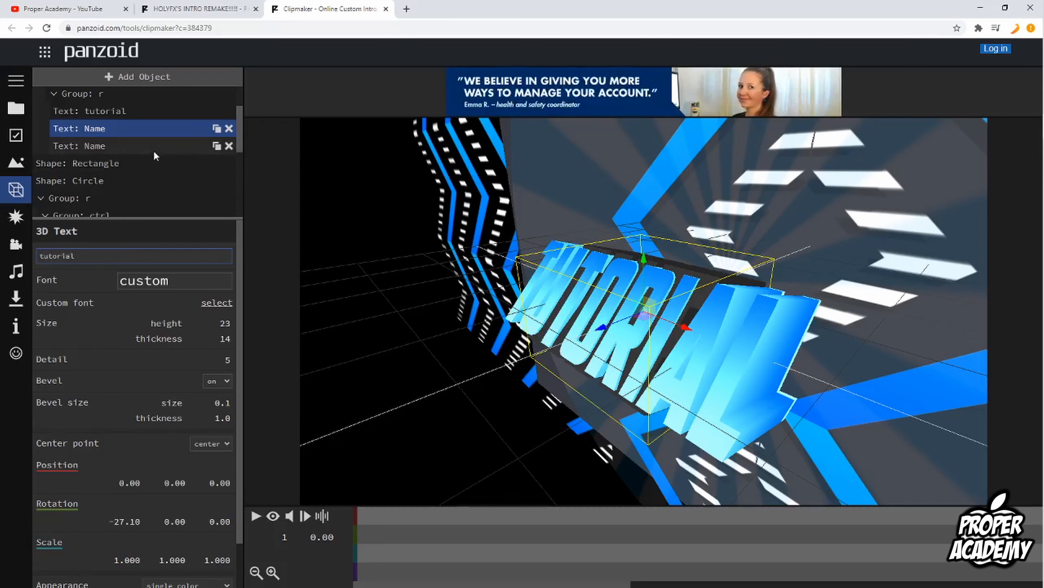
{"action": "left_click", "coordinate": [138, 242]}
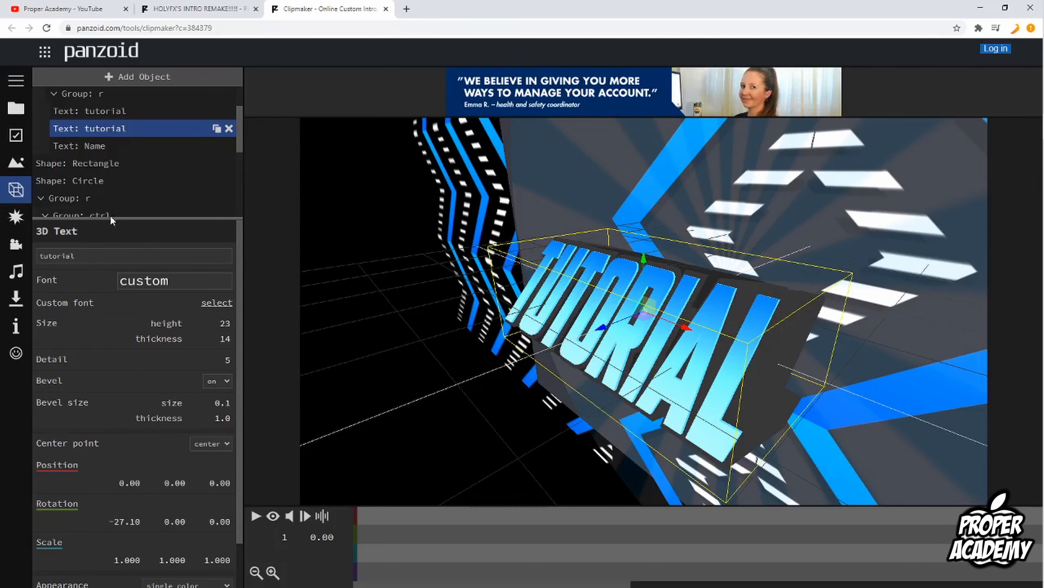
Replace the third Name 3D text object's text with tutorial.
{"action": "left_click", "coordinate": [90, 145]}
{"action": "double_click", "coordinate": [125, 255]}
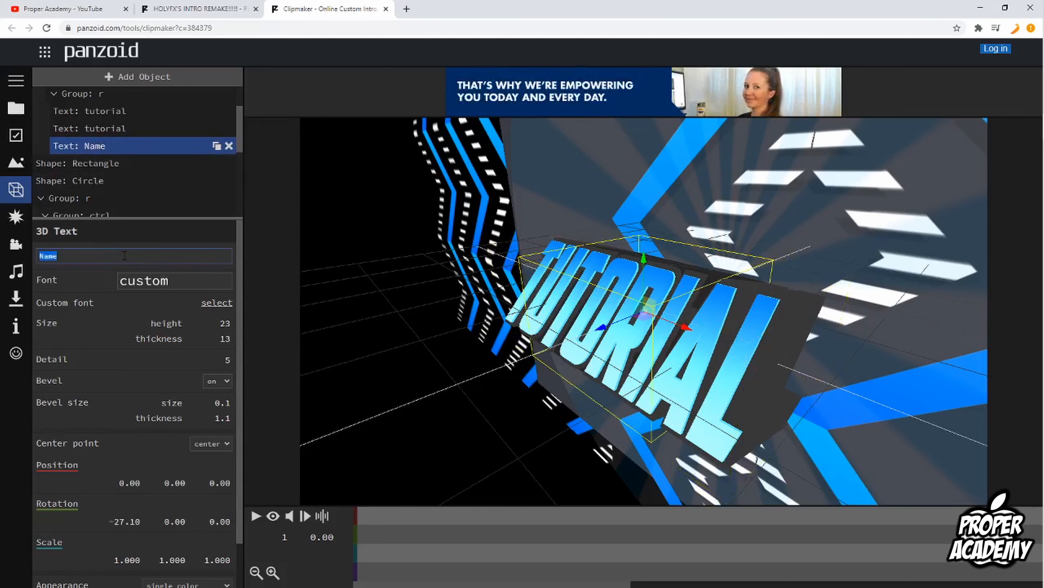
{"action": "type", "text": "tutorial"}
{"action": "key", "text": "Return"}
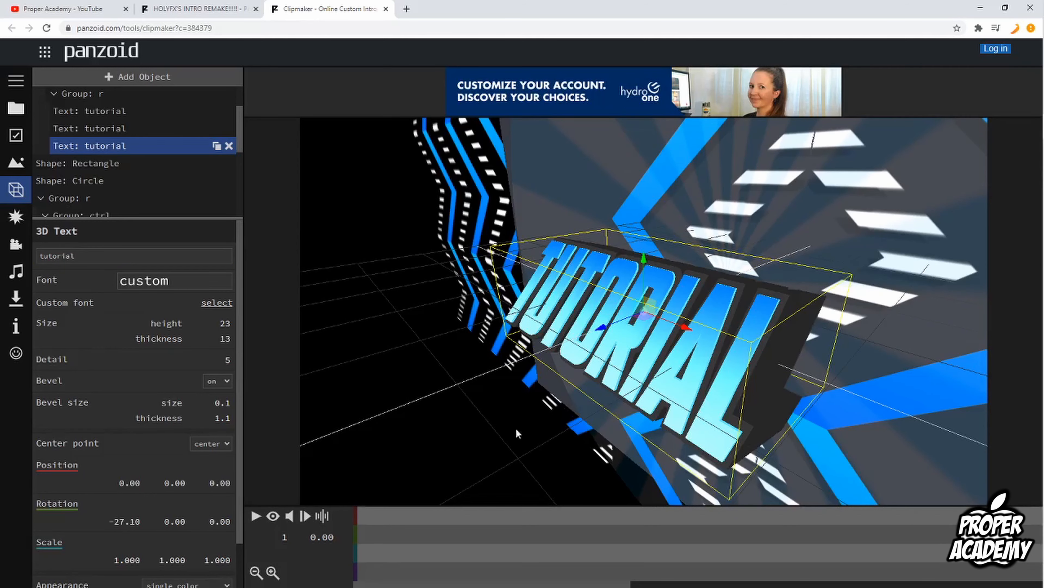
Play and pause the intro preview, then open the effects list.
{"action": "left_click", "coordinate": [255, 516]}
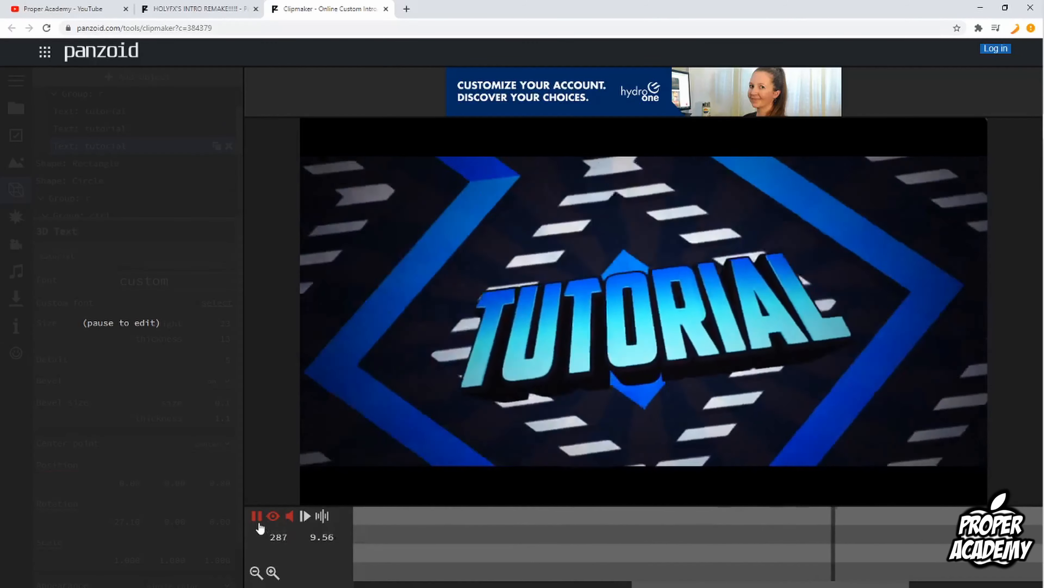
{"action": "left_click", "coordinate": [256, 517]}
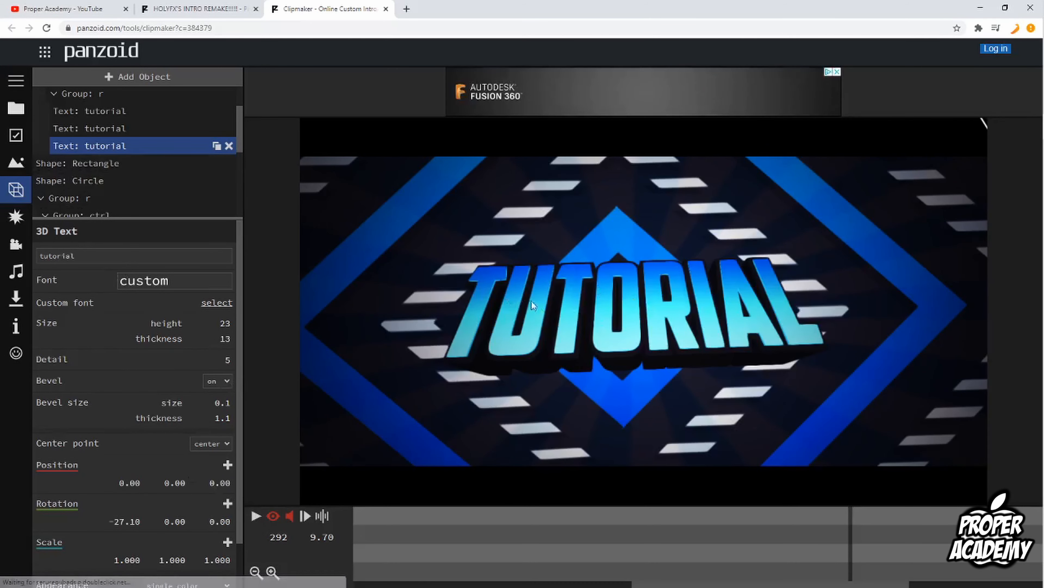
{"action": "left_click", "coordinate": [15, 217]}
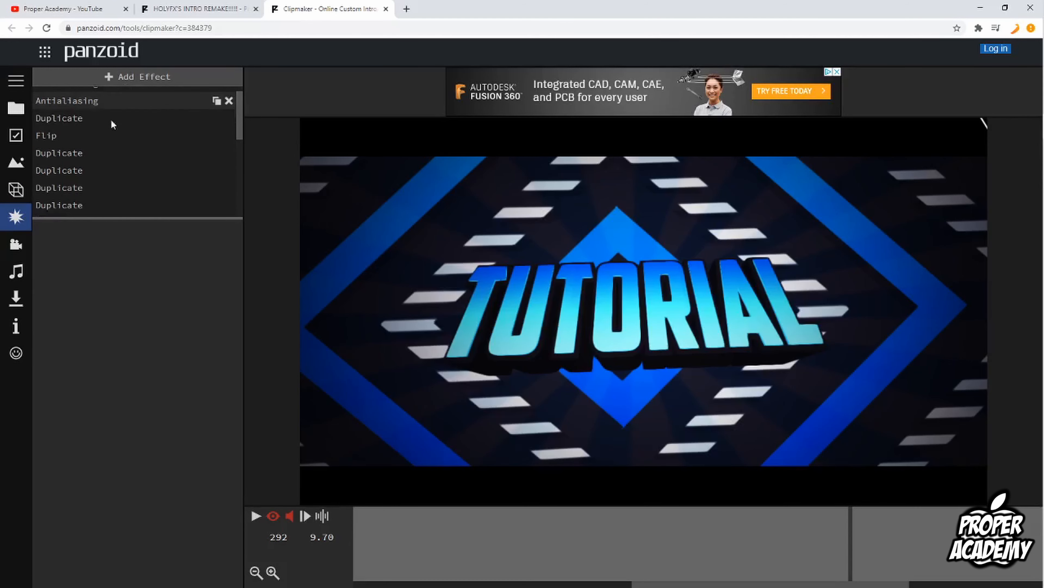
Browse the effects list, the camera animation panel and the audio track panel, opening the audio file picker without choosing a file.
{"action": "scroll", "coordinate": [122, 136], "scroll_direction": "down", "scroll_amount": 5}
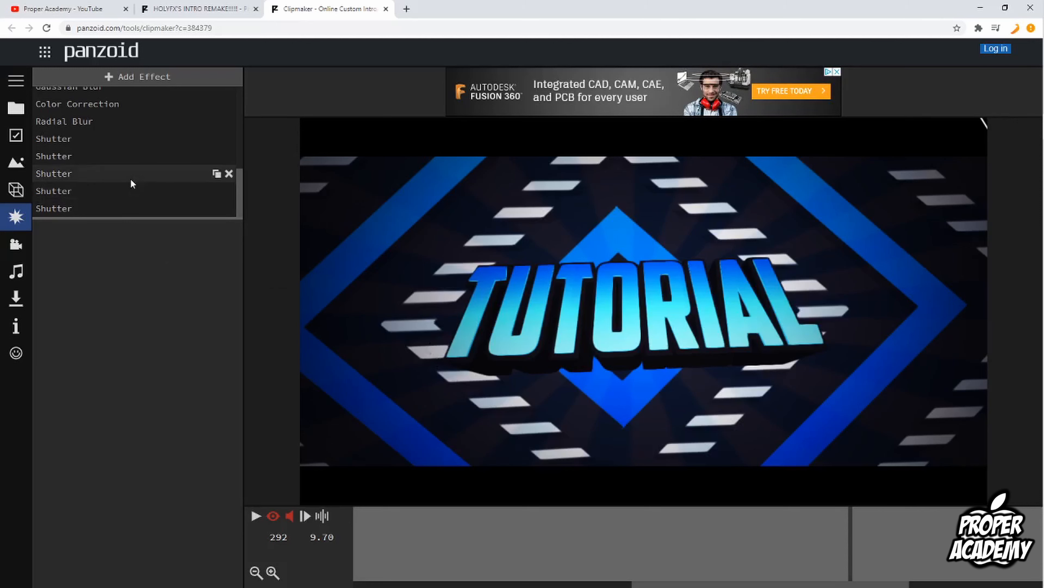
{"action": "scroll", "coordinate": [127, 179], "scroll_direction": "up", "scroll_amount": 6}
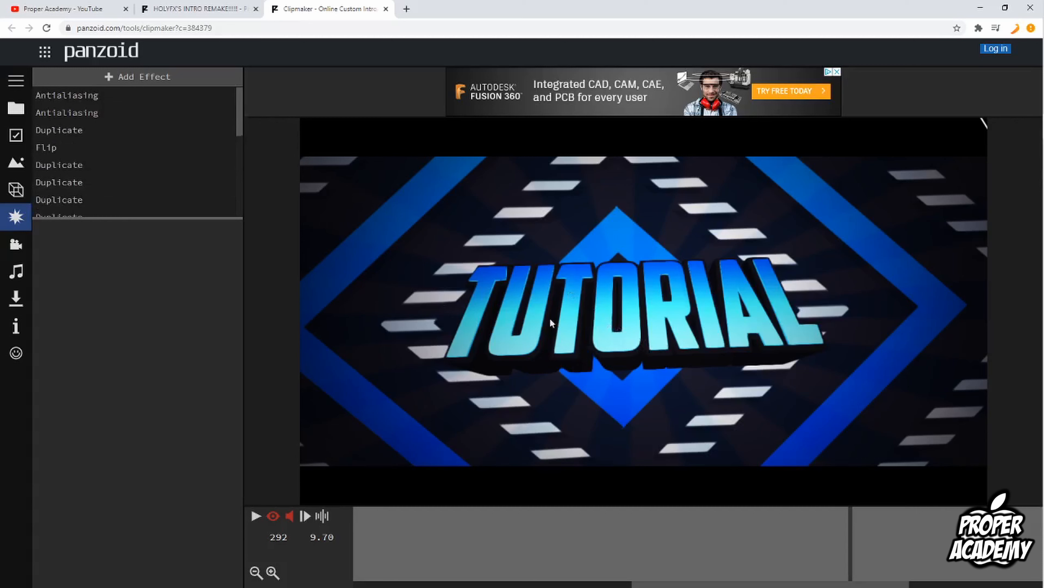
{"action": "left_click", "coordinate": [17, 247]}
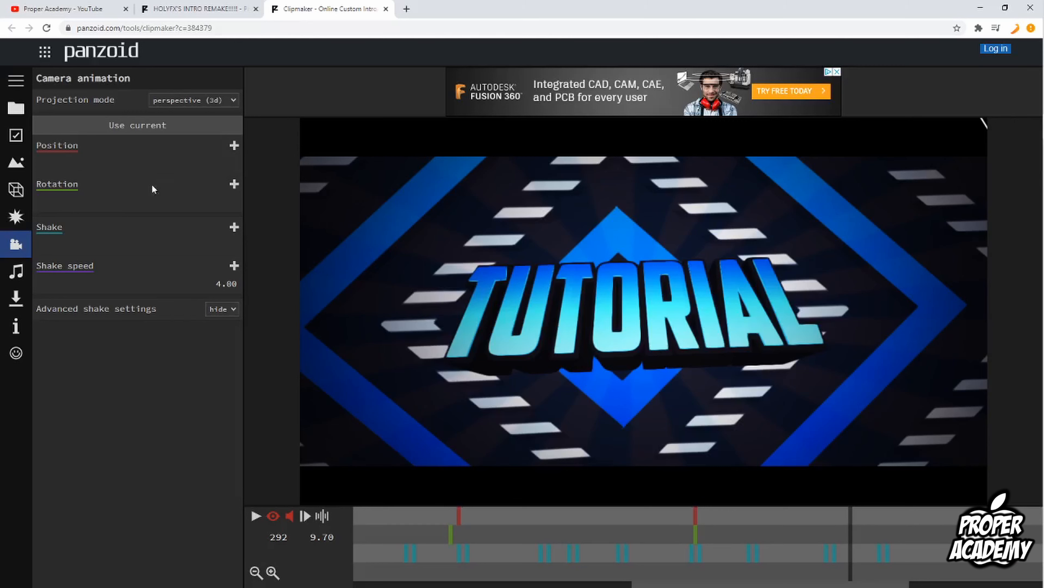
{"action": "left_click", "coordinate": [16, 272]}
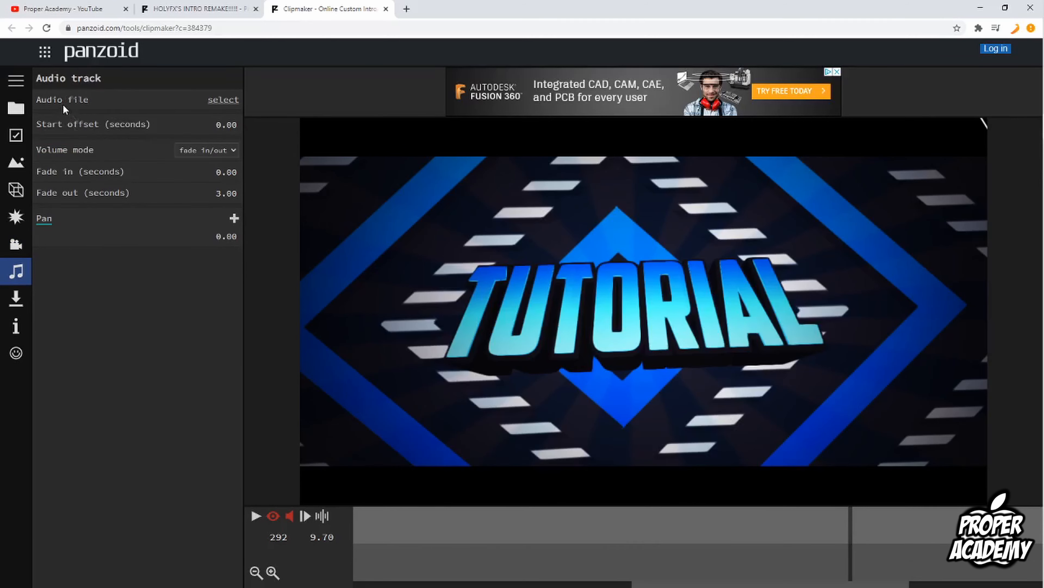
{"action": "left_click", "coordinate": [222, 101]}
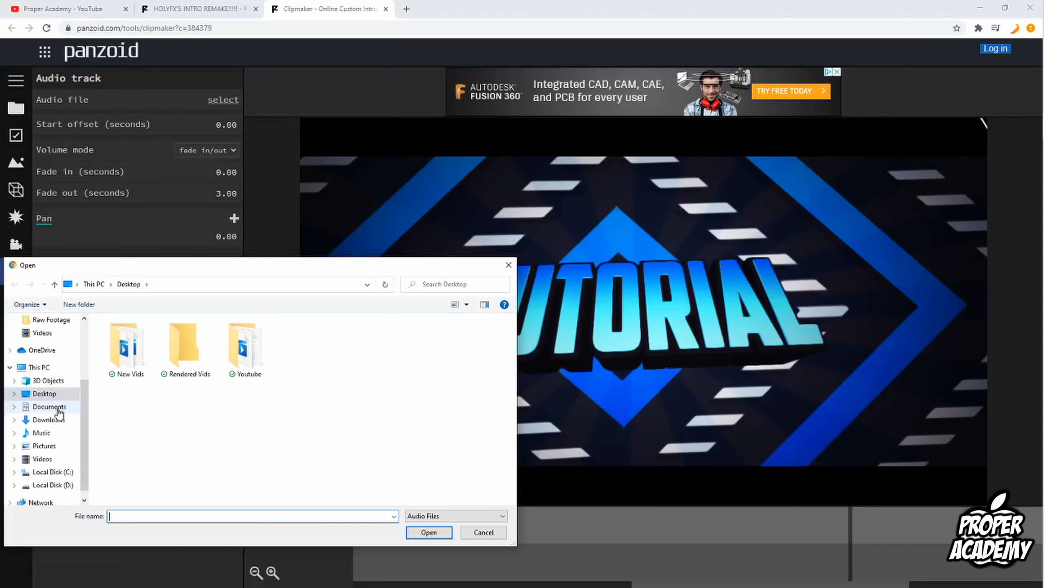
{"action": "left_click", "coordinate": [509, 264]}
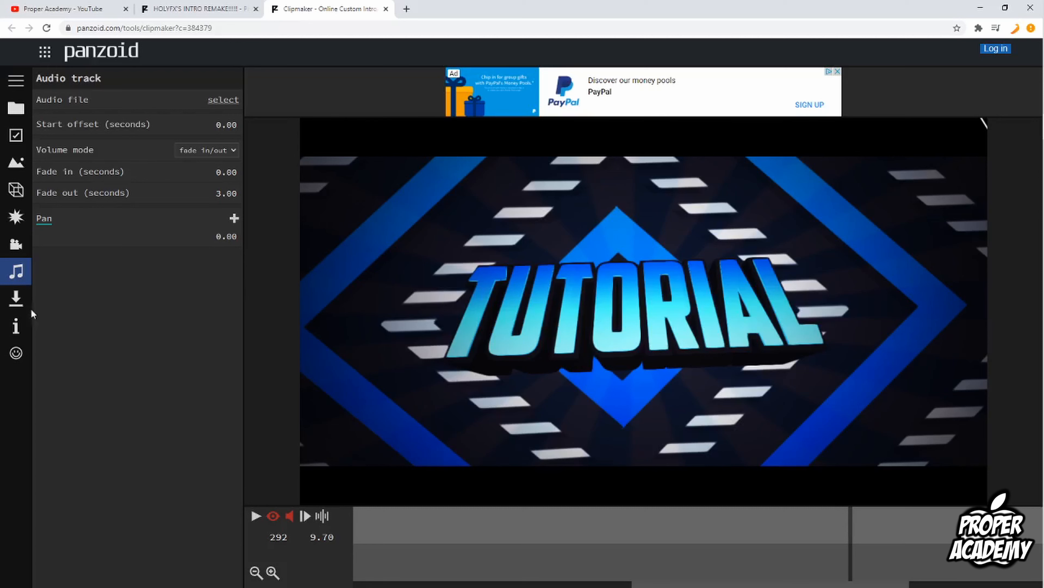
Open the download settings and set the render mode to good quality with .mkv (vp8/opus) format.
{"action": "left_click", "coordinate": [15, 304]}
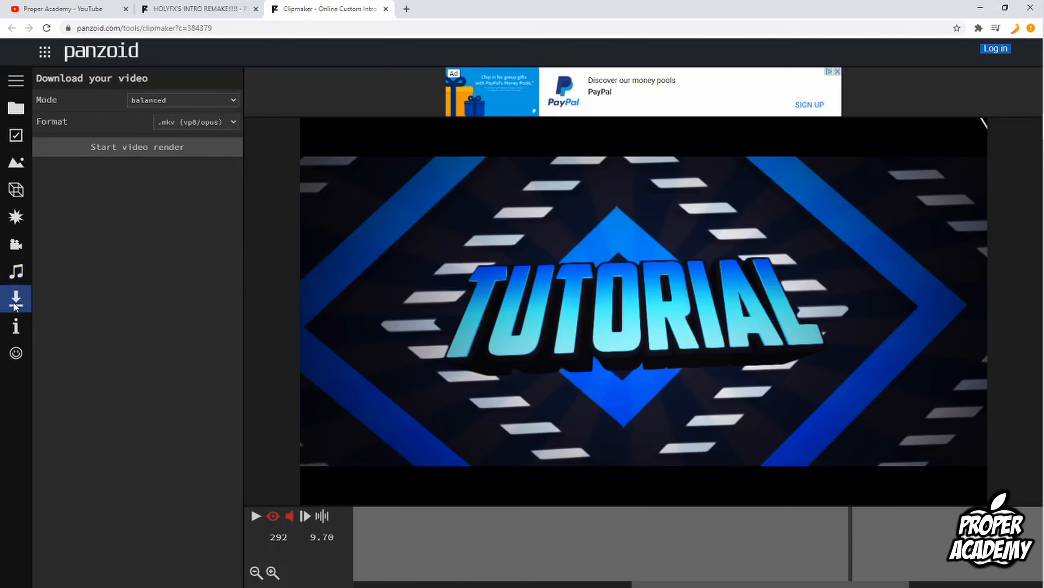
{"action": "left_click", "coordinate": [174, 104]}
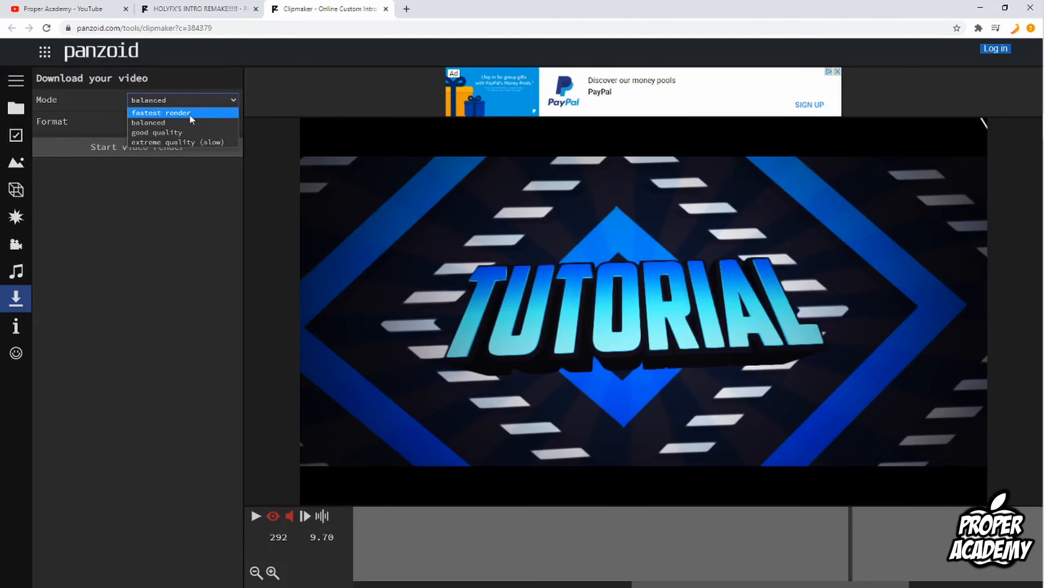
{"action": "left_click", "coordinate": [178, 136]}
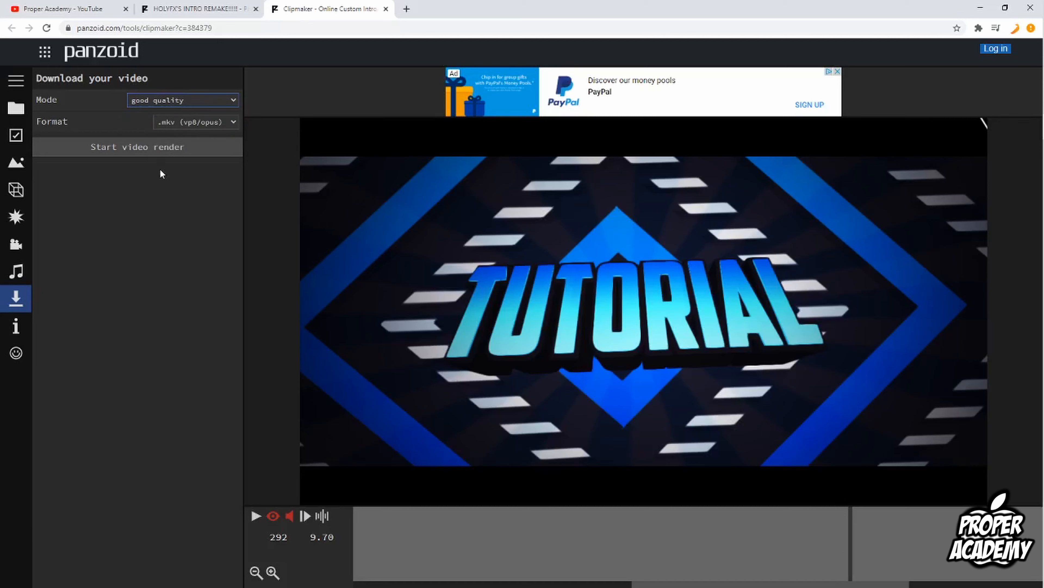
{"action": "left_click", "coordinate": [177, 123]}
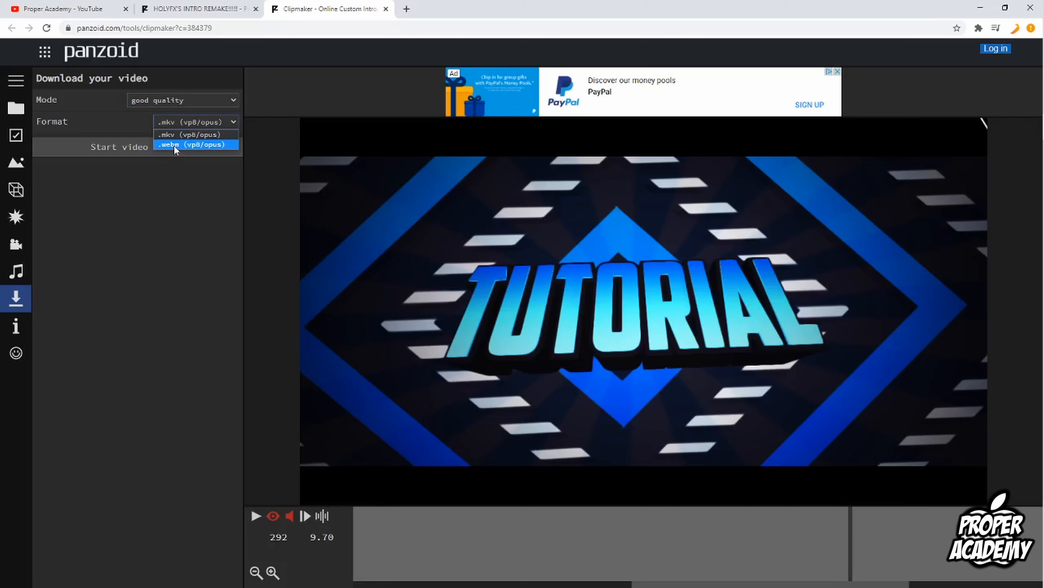
{"action": "left_click", "coordinate": [177, 137]}
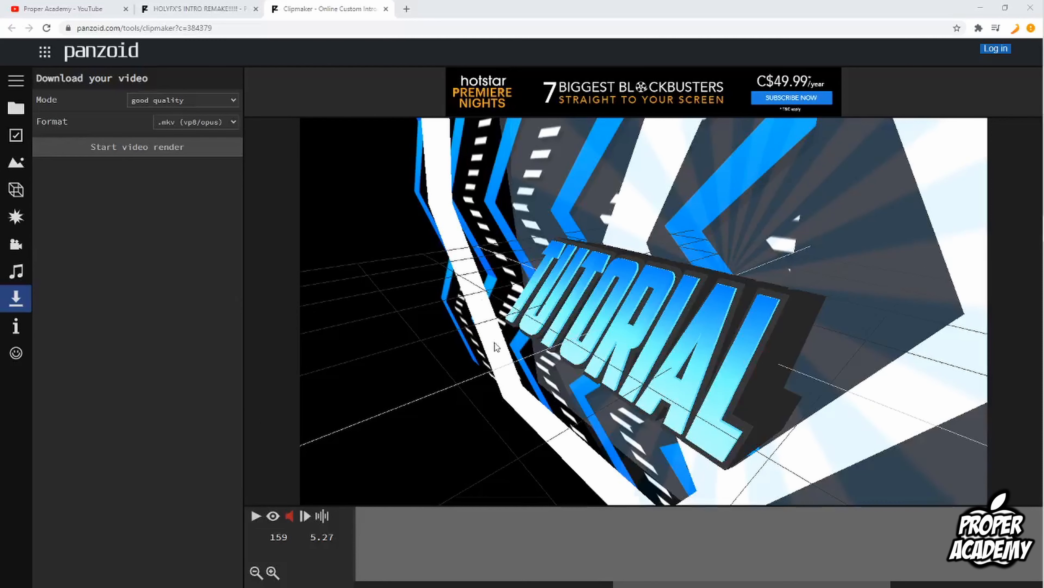
Toggle the render preview, then play and pause the intro to check it.
{"action": "left_click", "coordinate": [274, 517]}
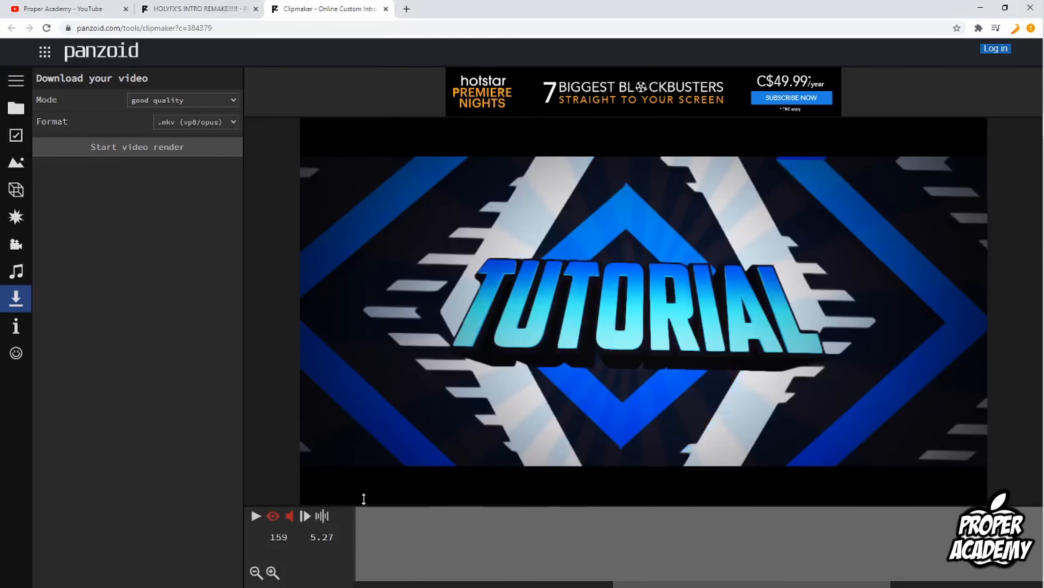
{"action": "left_click", "coordinate": [256, 519]}
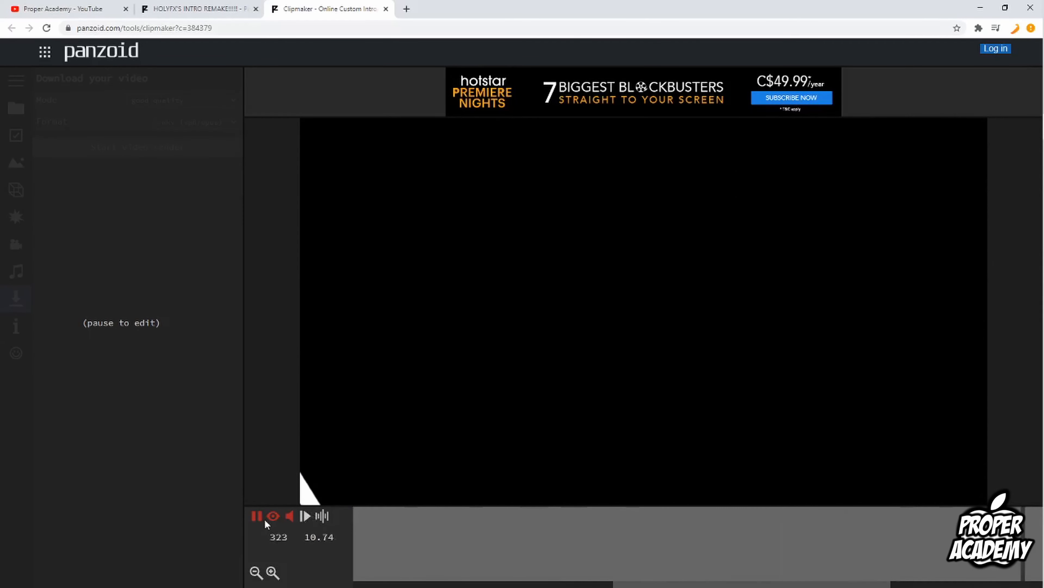
{"action": "left_click", "coordinate": [256, 517]}
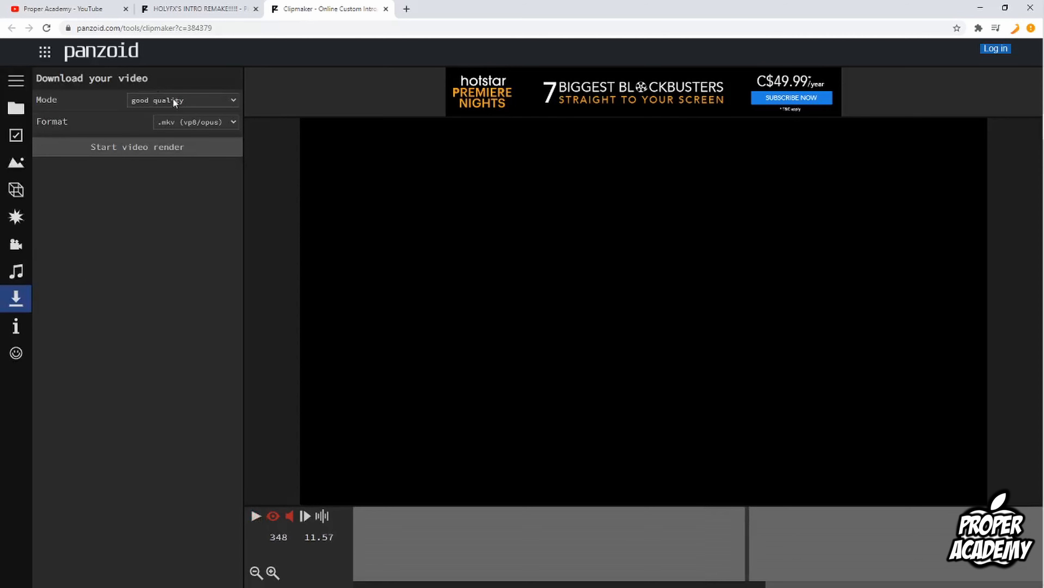
Start the video render and download the finished video.
{"action": "left_click", "coordinate": [160, 154]}
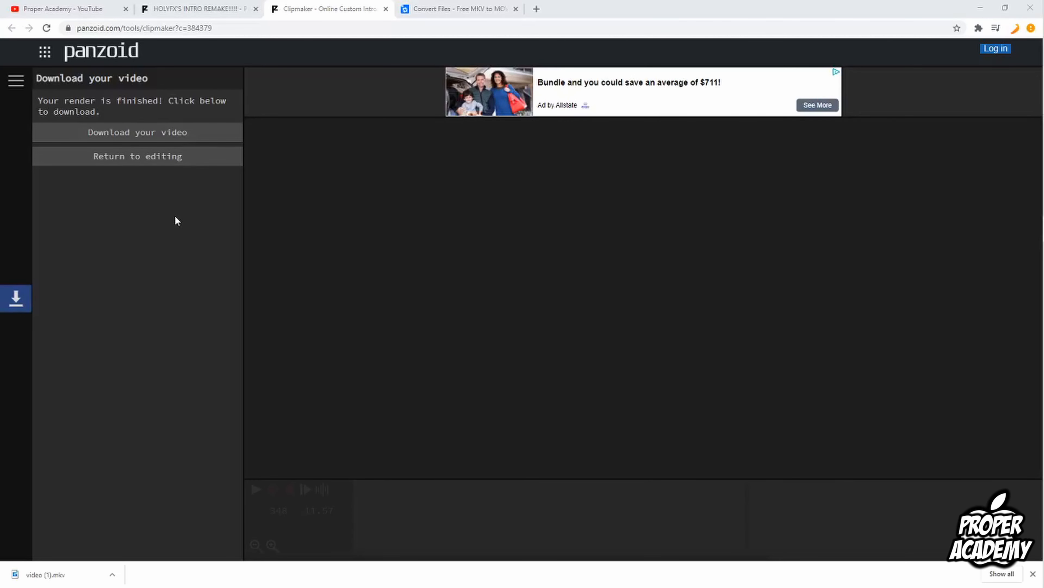
{"action": "left_click", "coordinate": [129, 139]}
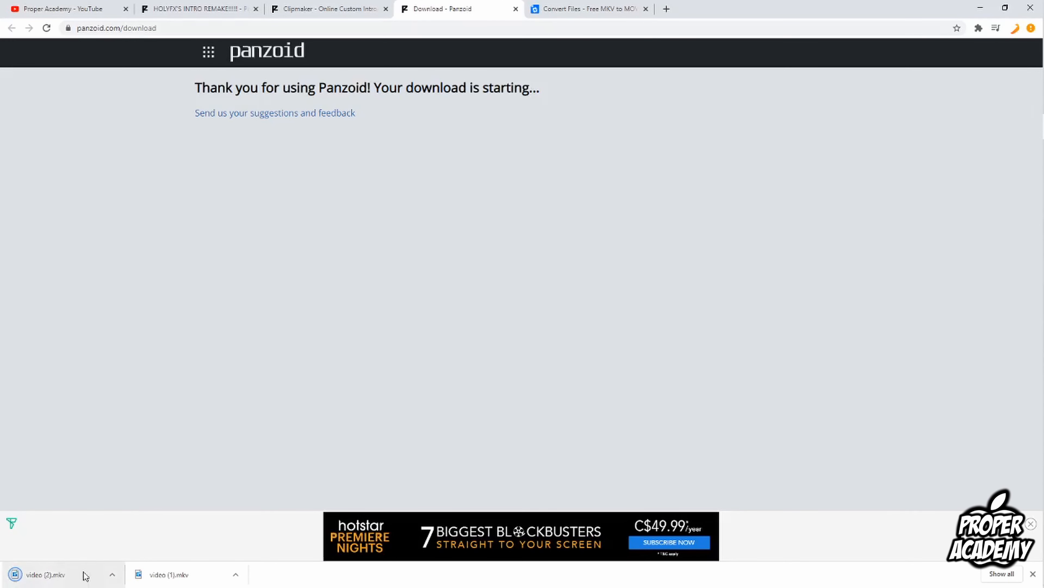
Show the downloaded video (2).mkv file in its folder.
{"action": "left_click", "coordinate": [111, 574]}
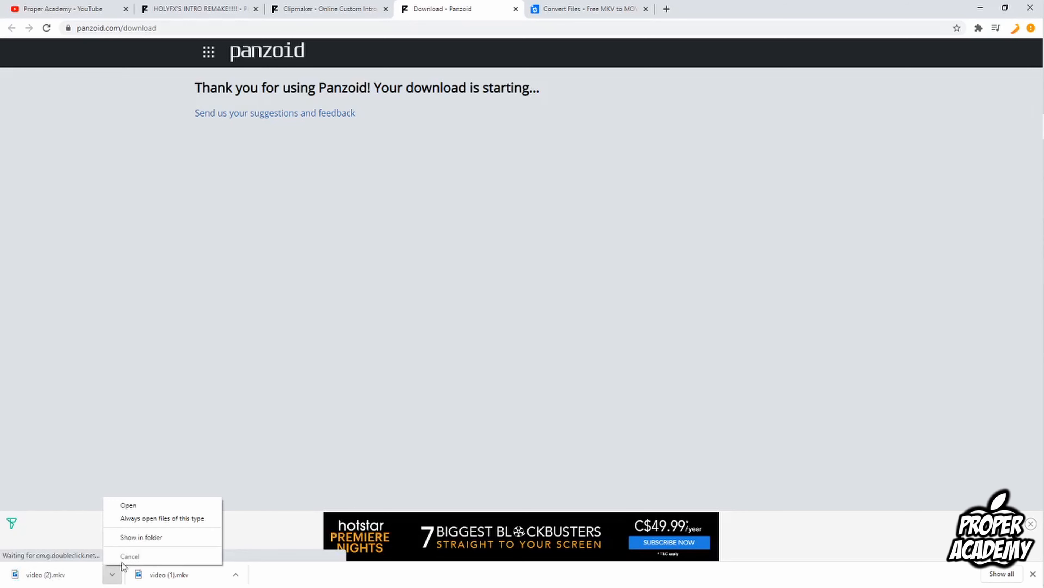
{"action": "left_click", "coordinate": [142, 536]}
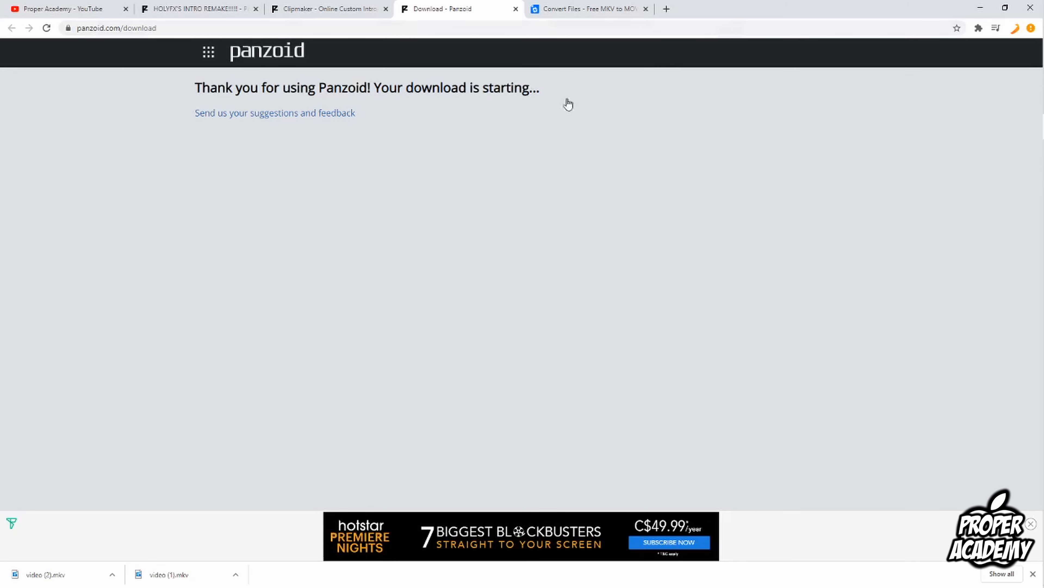
Switch to the ConvertFiles MKV to MOV converter, choose video (2).mkv from Downloads, and convert it to QuickTime .mov.
{"action": "left_click", "coordinate": [564, 13]}
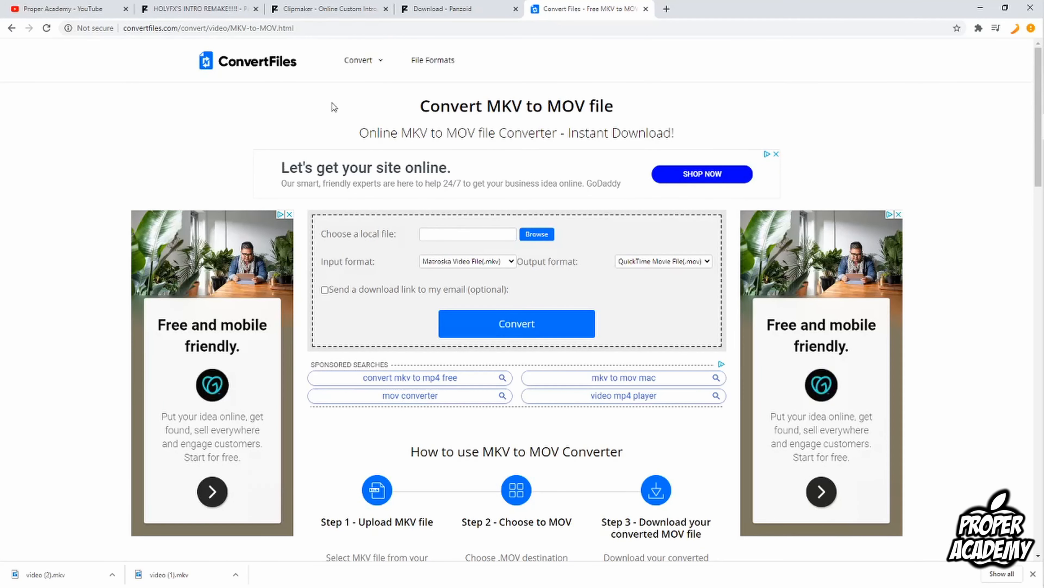
{"action": "left_click", "coordinate": [537, 234]}
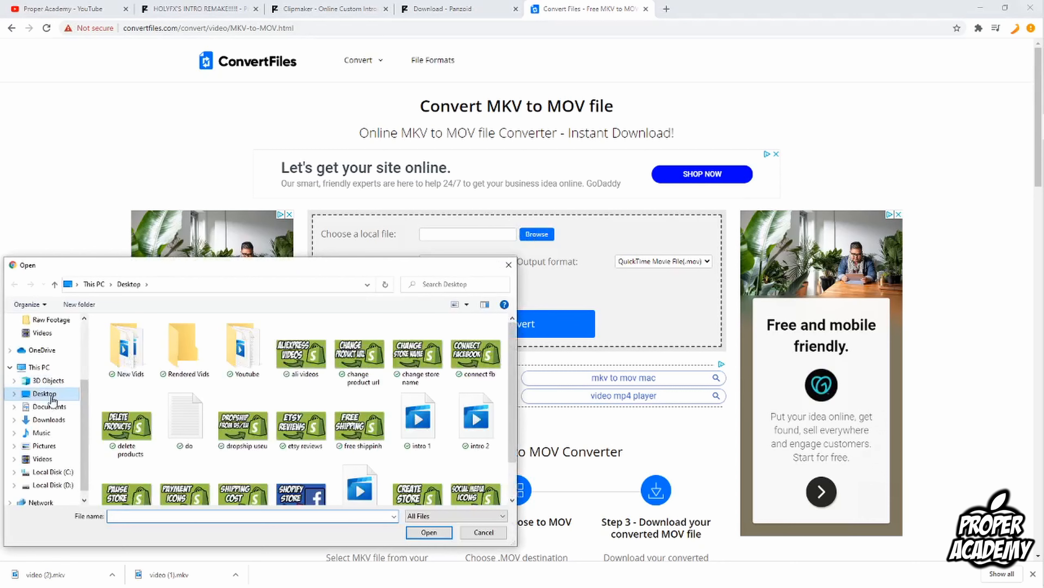
{"action": "left_click", "coordinate": [49, 420]}
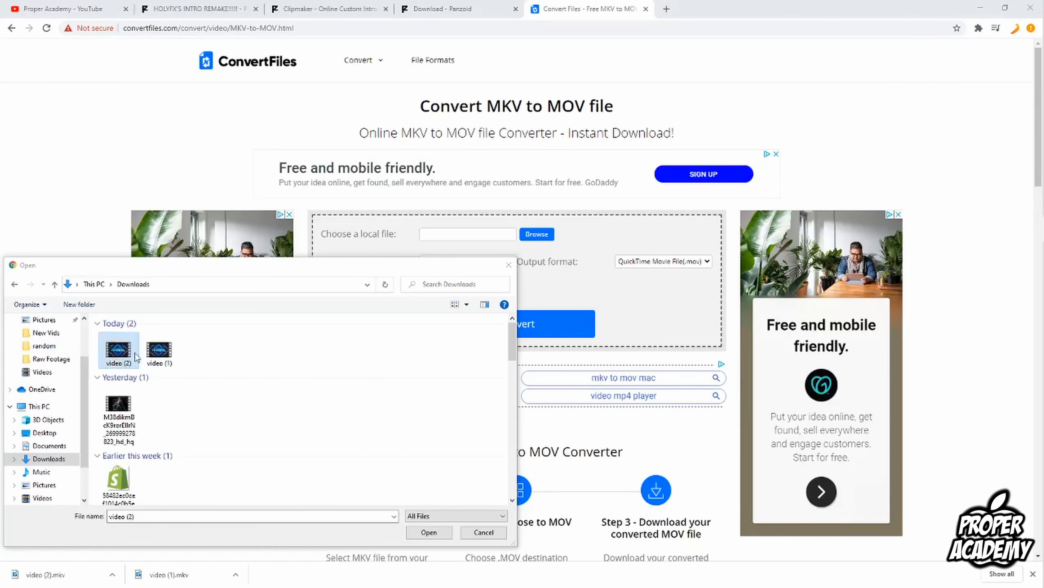
{"action": "left_click", "coordinate": [429, 532]}
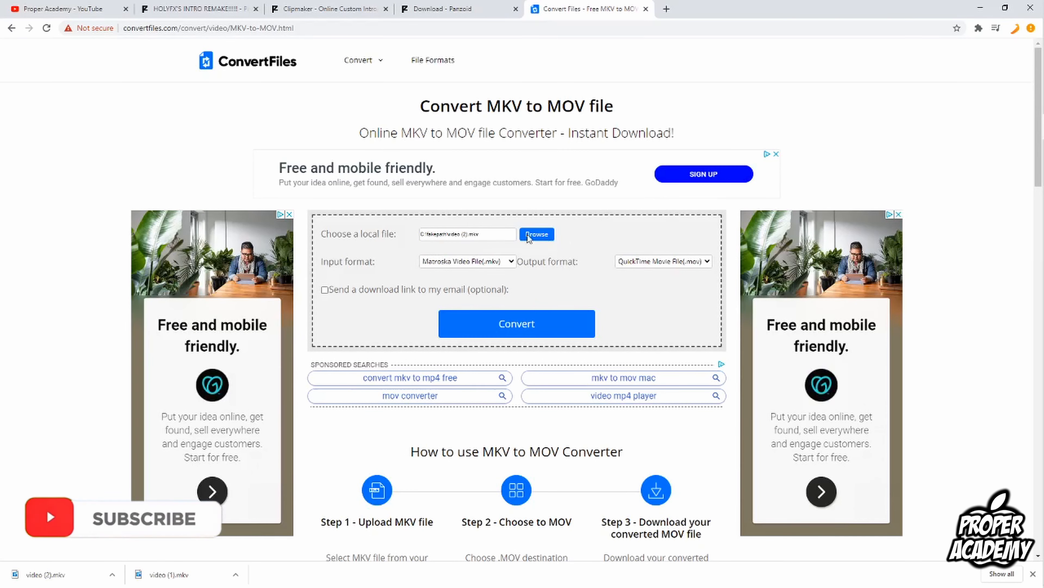
{"action": "left_click", "coordinate": [505, 329]}
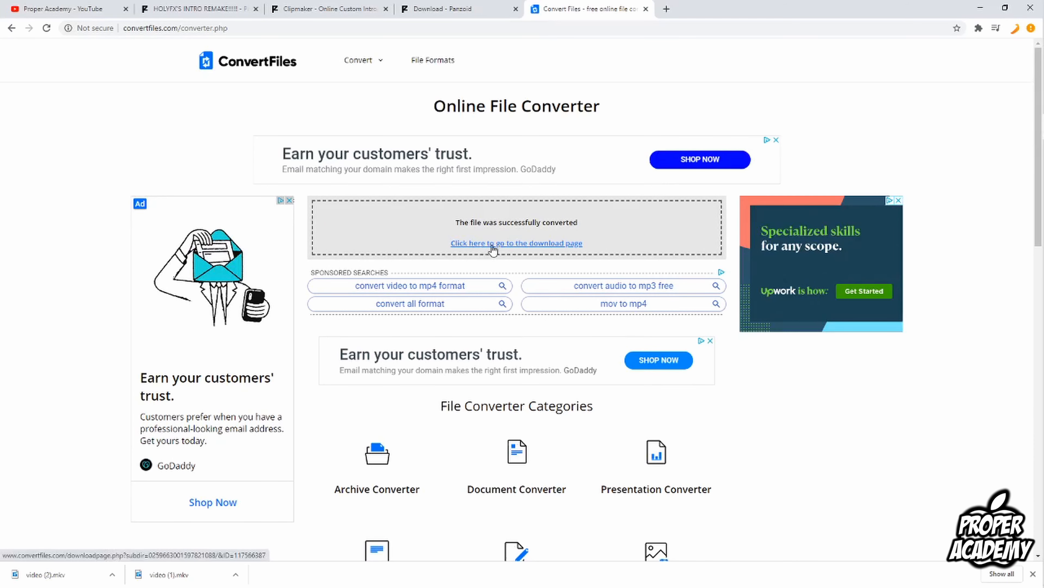
Open the converter's download page and download the converted video (2).mov file.
{"action": "left_click", "coordinate": [493, 246]}
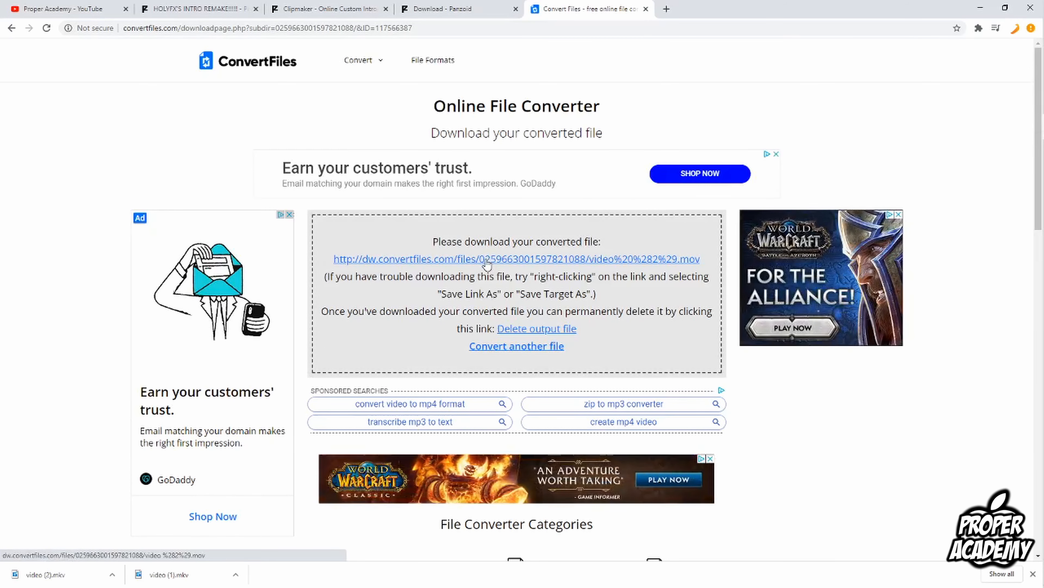
{"action": "left_click", "coordinate": [487, 265]}
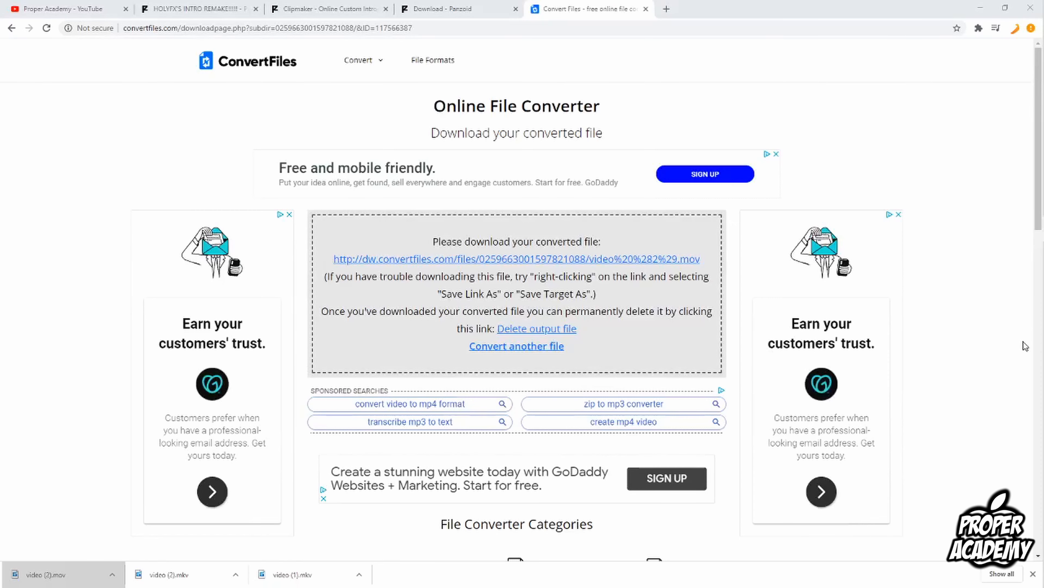
Play the downloaded video (2).mov in the video player, then close the player.
{"action": "mouse_move", "coordinate": [1039, 288]}
{"action": "left_click", "coordinate": [1033, 259]}
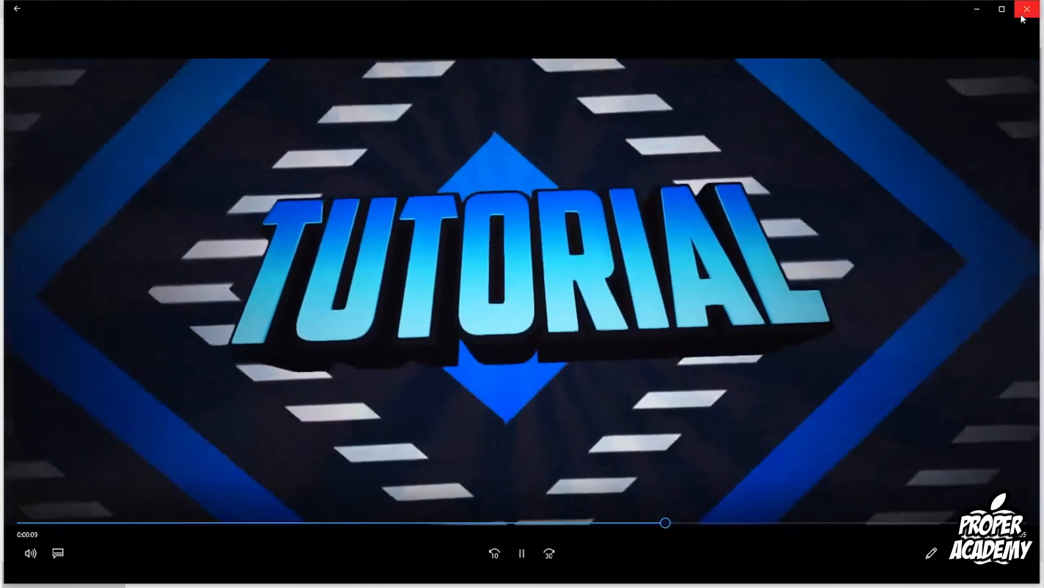
{"action": "left_click", "coordinate": [1026, 9]}
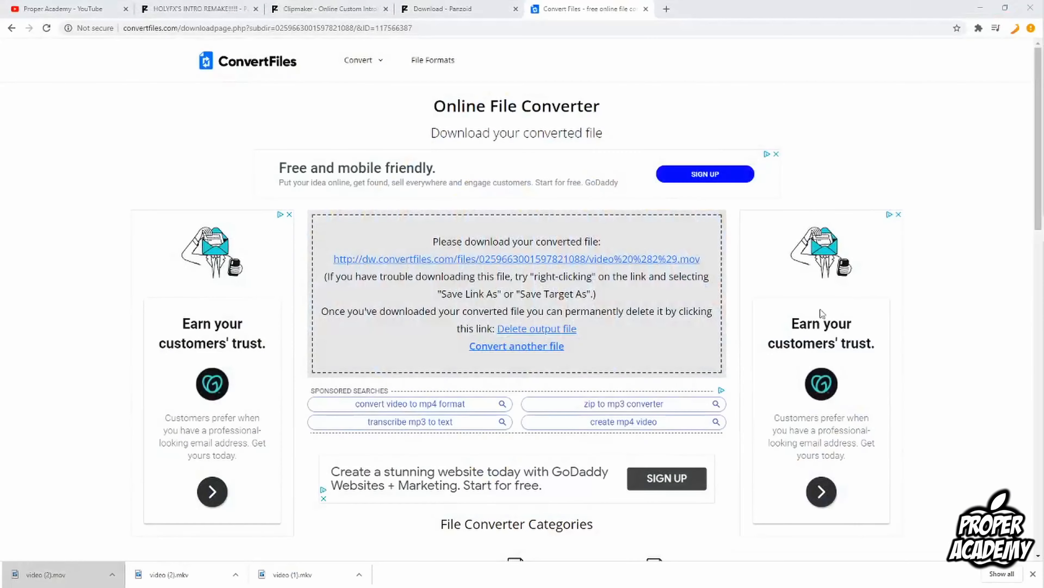